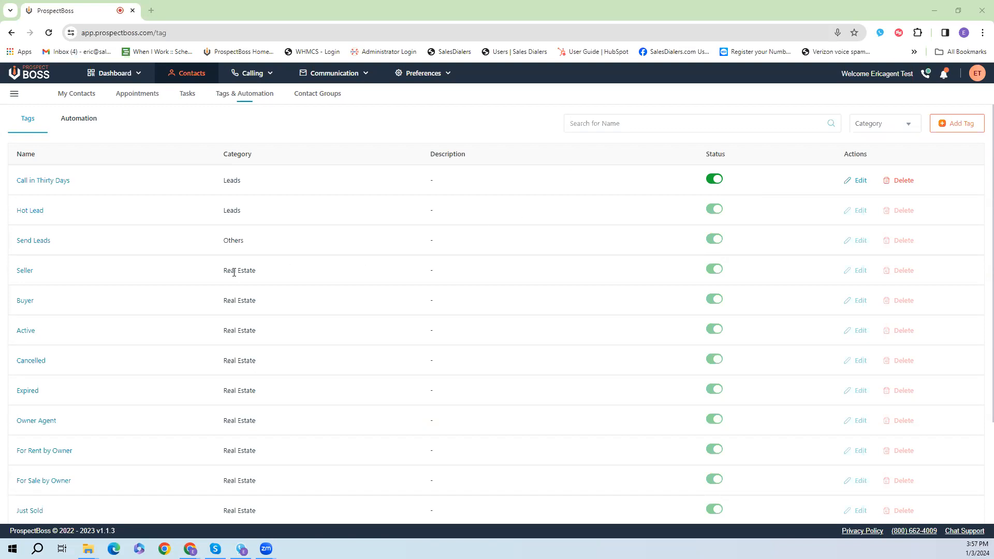
Look through the list of existing tags and their categories
{"action": "scroll", "coordinate": [234, 273], "scroll_direction": "down", "scroll_amount": 2}
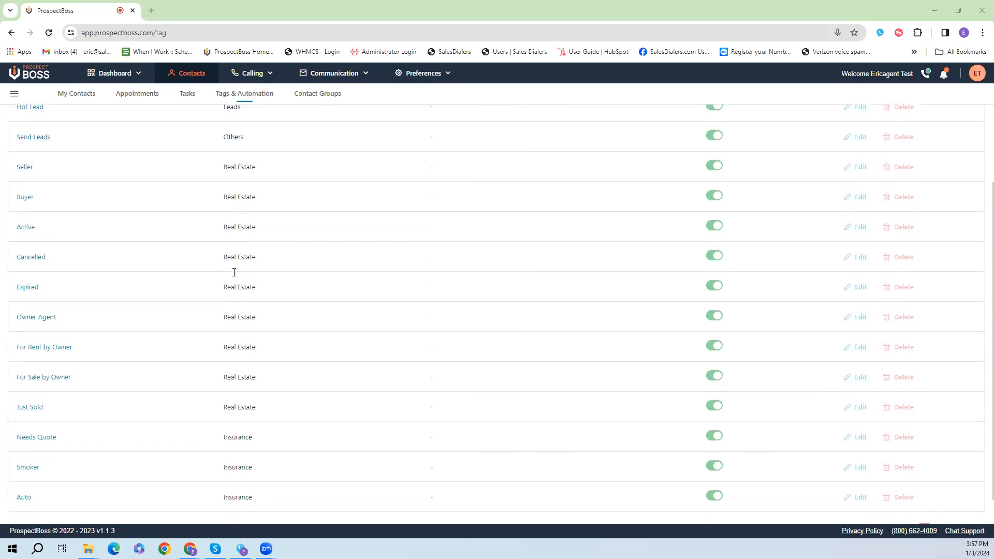
{"action": "scroll", "coordinate": [234, 273], "scroll_direction": "up", "scroll_amount": 3}
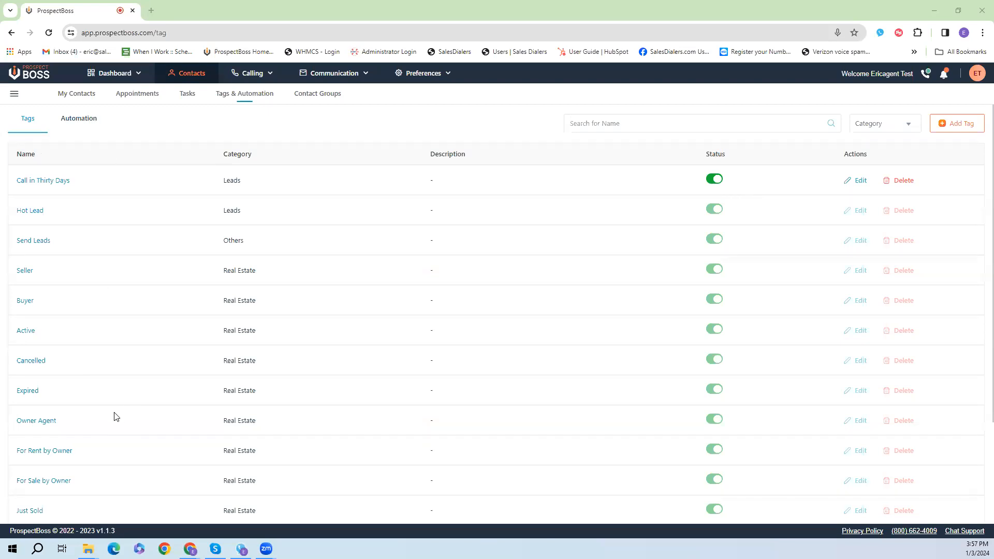
{"action": "scroll", "coordinate": [116, 417], "scroll_direction": "down", "scroll_amount": 3}
{"action": "scroll", "coordinate": [116, 417], "scroll_direction": "up", "scroll_amount": 3}
{"action": "scroll", "coordinate": [472, 251], "scroll_direction": "down", "scroll_amount": 3}
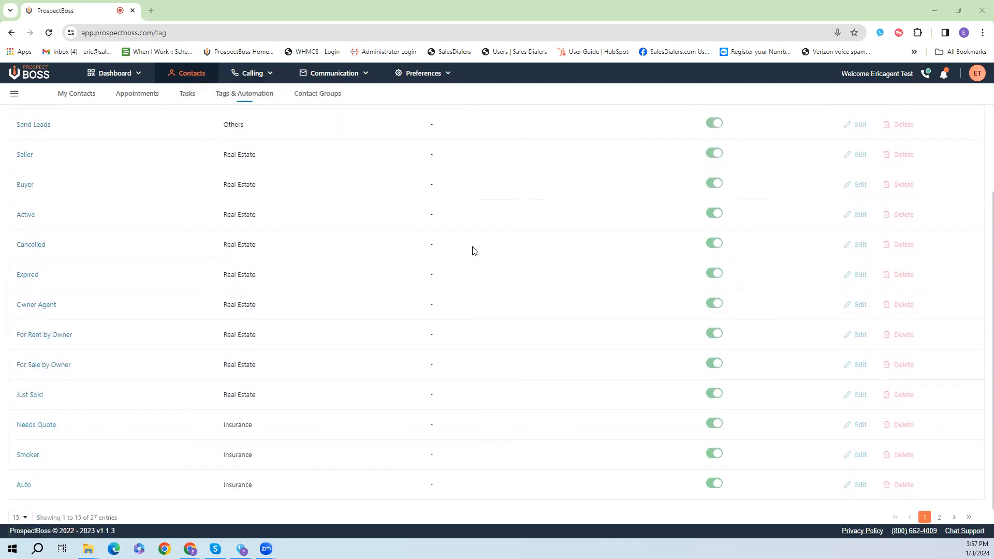
{"action": "scroll", "coordinate": [473, 250], "scroll_direction": "up", "scroll_amount": 3}
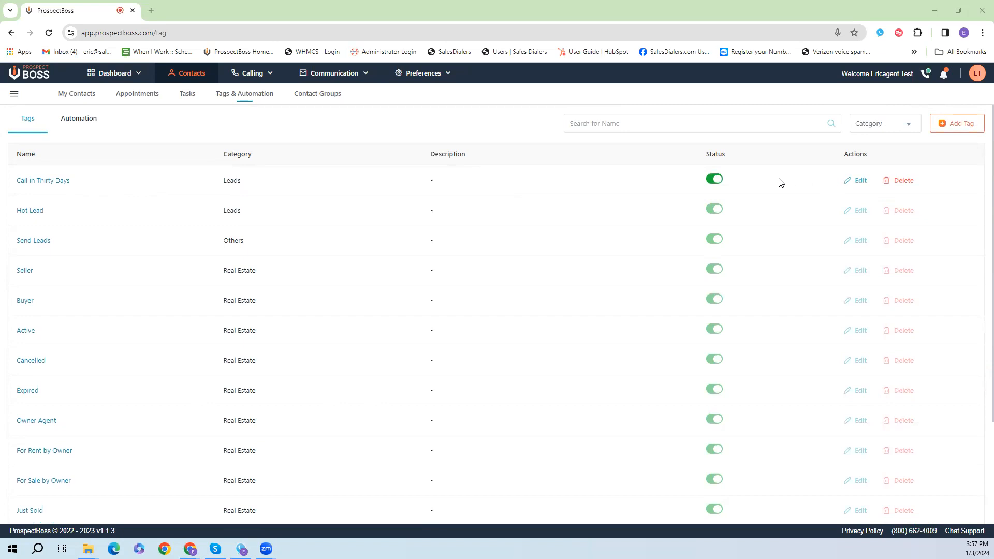
Create a tag named "Call in Sixty Day" in the Communication category, with no description
{"action": "left_click", "coordinate": [953, 130]}
{"action": "left_click", "coordinate": [469, 236]}
{"action": "type", "text": "Ca"}
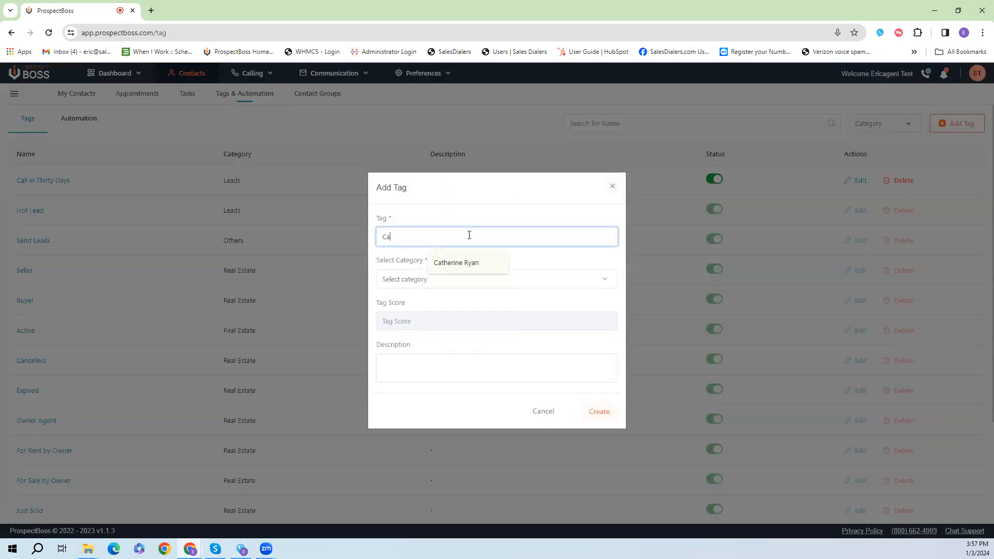
{"action": "type", "text": "ll in Sixty Day"}
{"action": "left_click", "coordinate": [491, 282]}
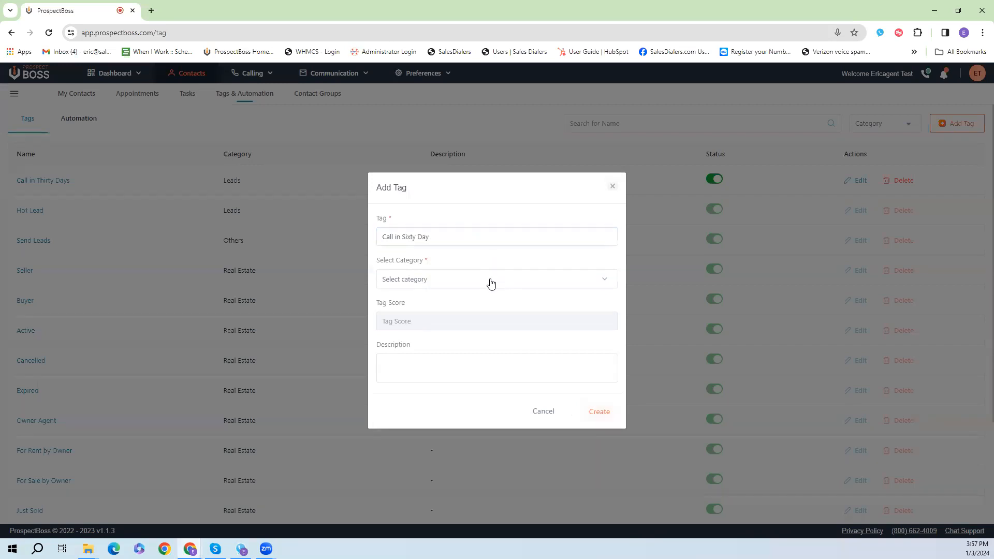
{"action": "scroll", "coordinate": [494, 327], "scroll_direction": "down", "scroll_amount": 1}
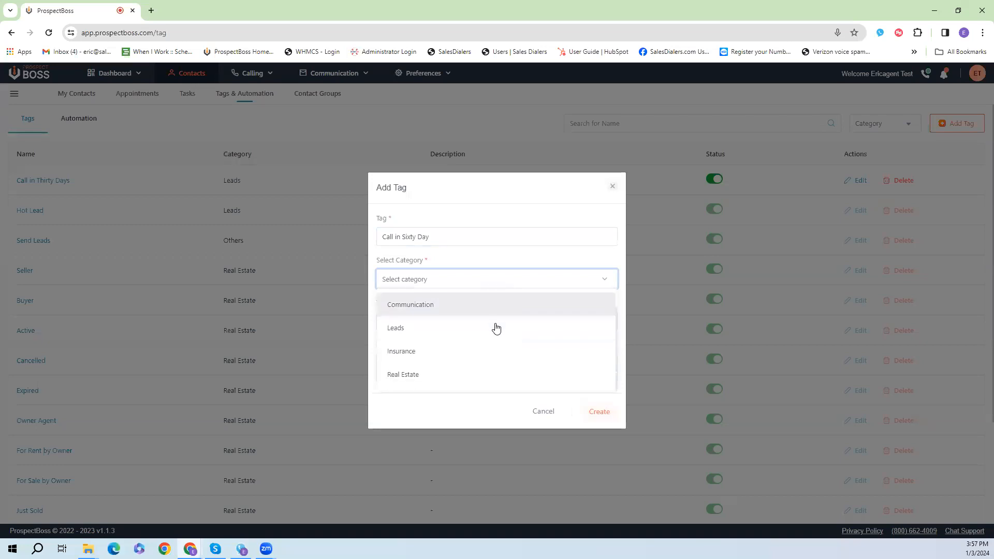
{"action": "scroll", "coordinate": [461, 350], "scroll_direction": "up", "scroll_amount": 1}
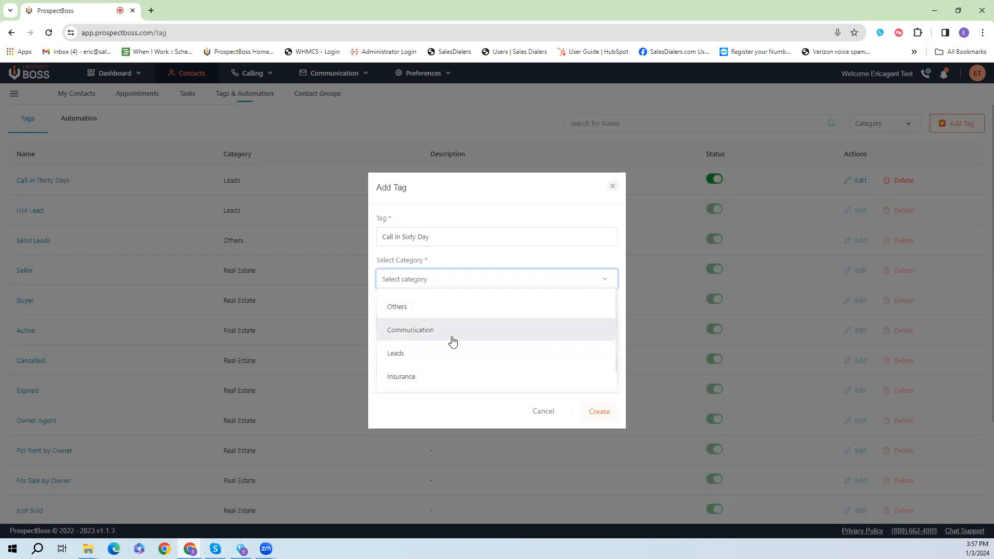
{"action": "left_click", "coordinate": [457, 334]}
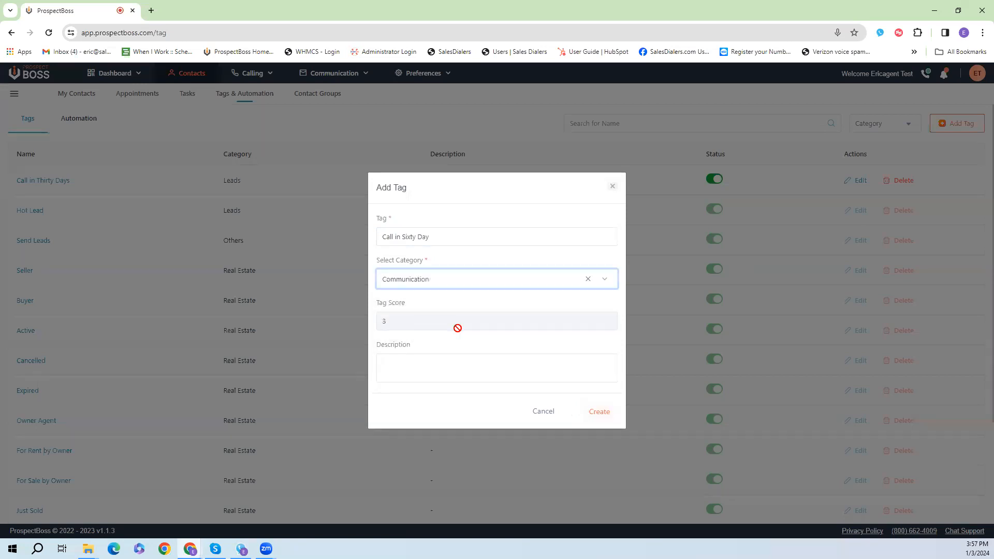
{"action": "left_click", "coordinate": [492, 374]}
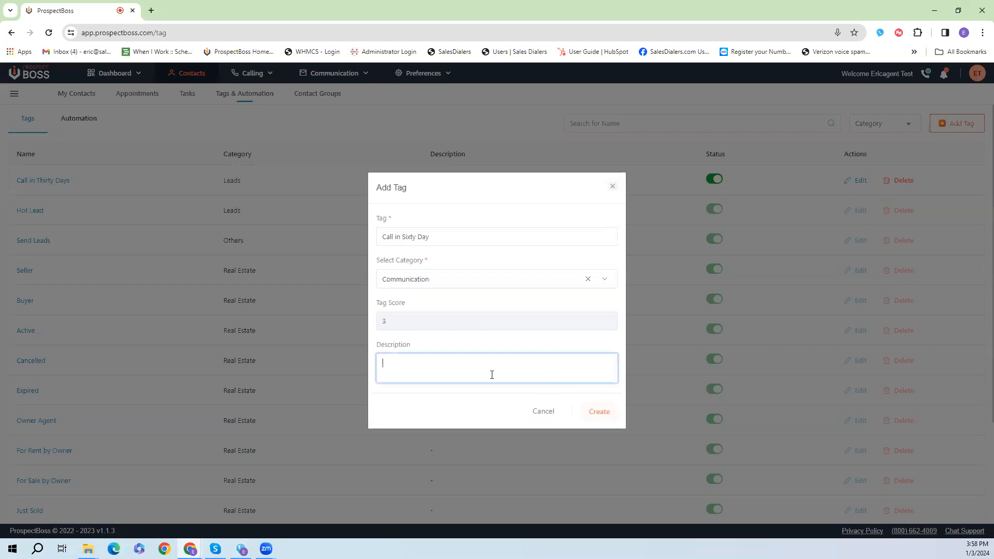
{"action": "left_click", "coordinate": [604, 411]}
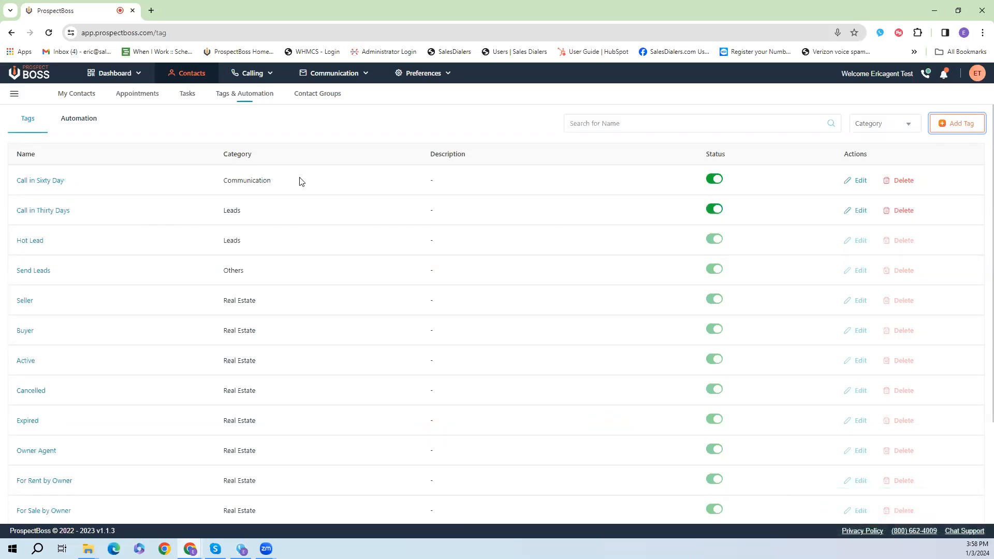
View the triggers of the existing Email Test 1 automation and close its details
{"action": "left_click", "coordinate": [89, 127]}
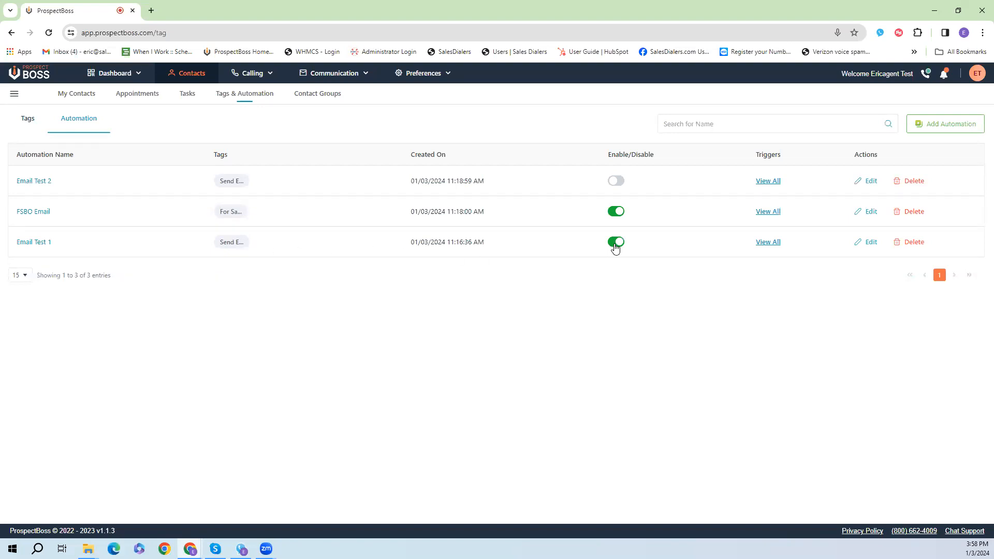
{"action": "left_click", "coordinate": [771, 243]}
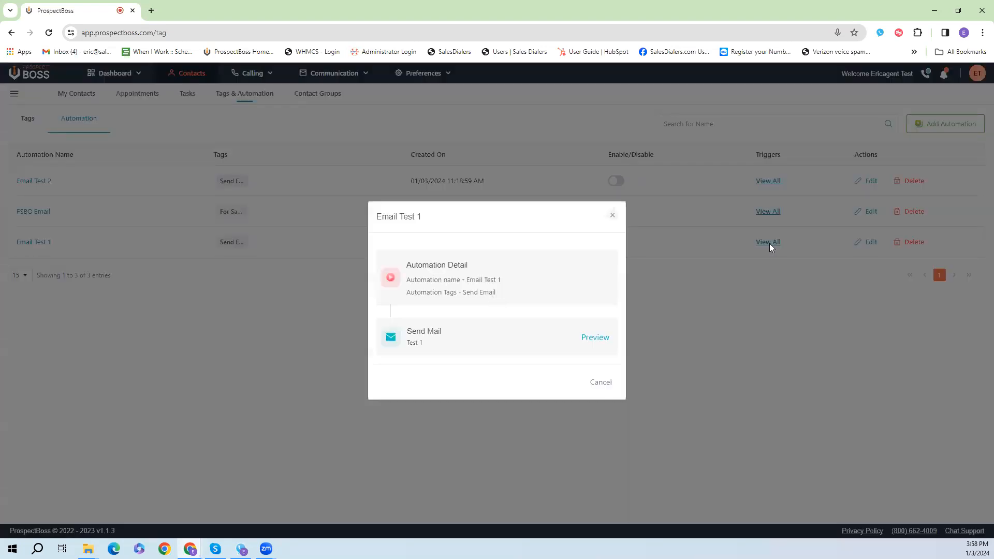
{"action": "left_click", "coordinate": [614, 216]}
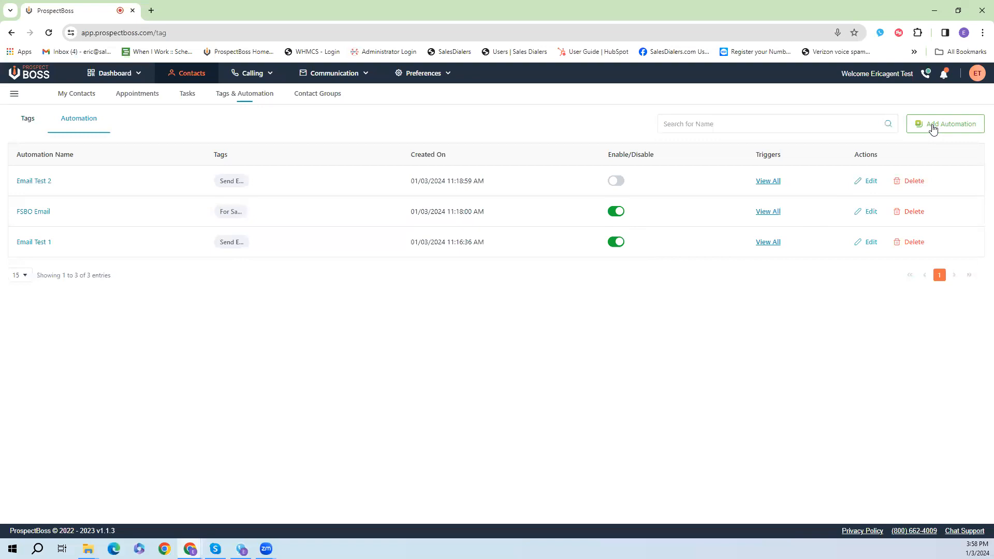
Start a new automation and name it "Automation 1"
{"action": "left_click", "coordinate": [933, 126]}
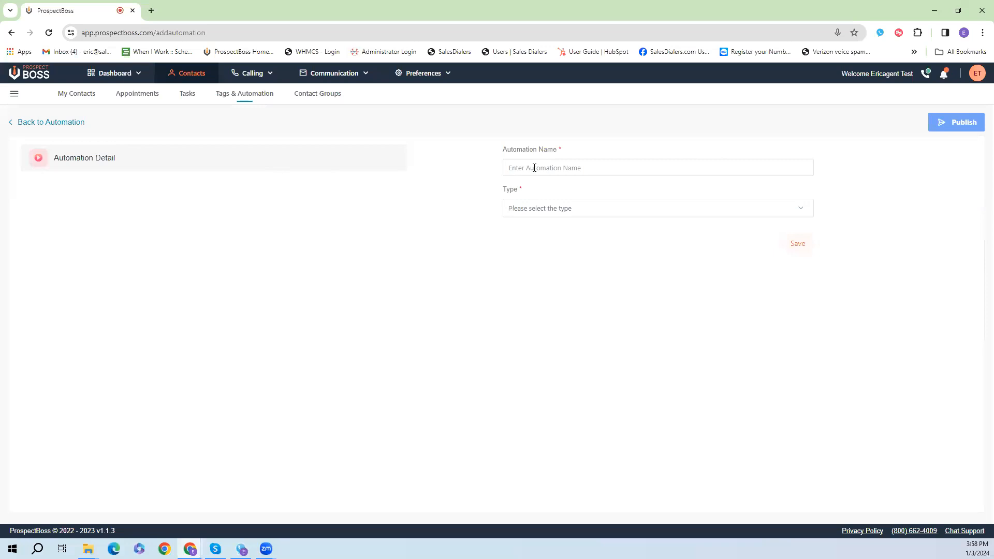
{"action": "left_click", "coordinate": [565, 166]}
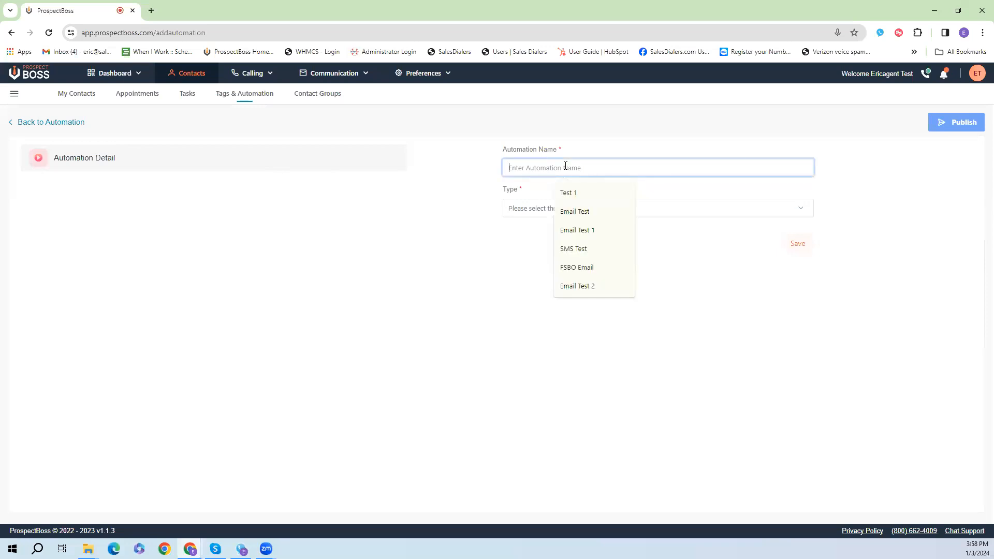
{"action": "type", "text": "Automation 1"}
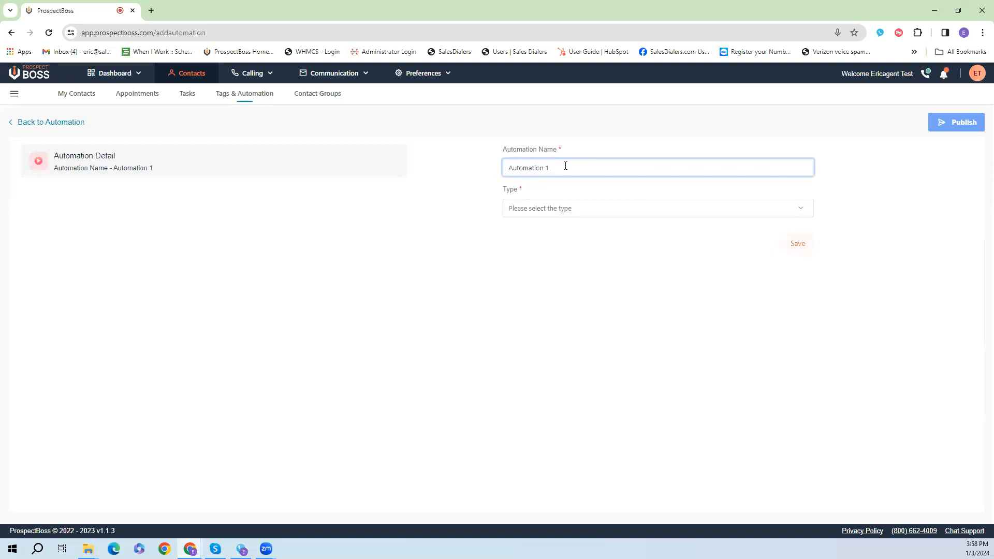
Set the automation's type to Calls Action and show the available call actions
{"action": "left_click", "coordinate": [608, 207]}
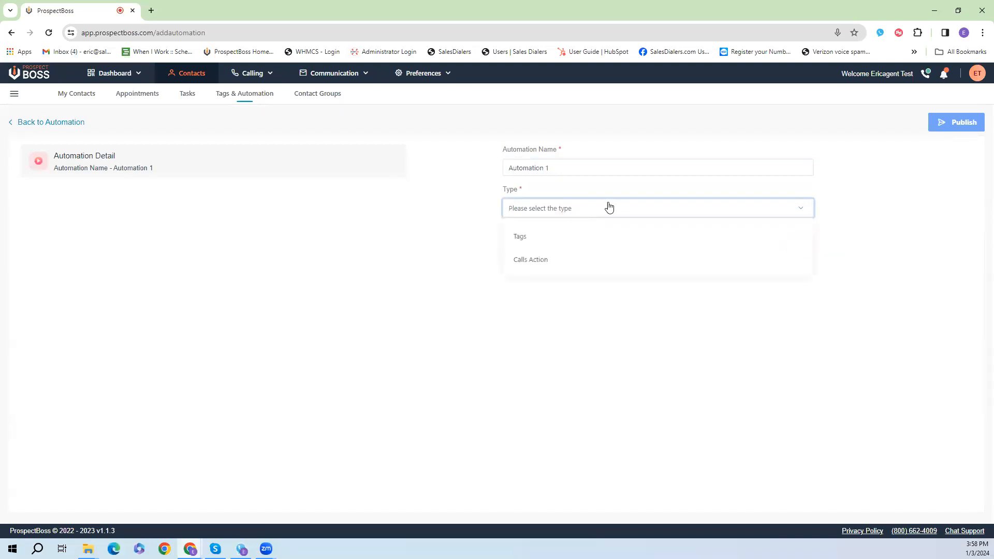
{"action": "left_click", "coordinate": [553, 260]}
{"action": "left_click", "coordinate": [577, 258]}
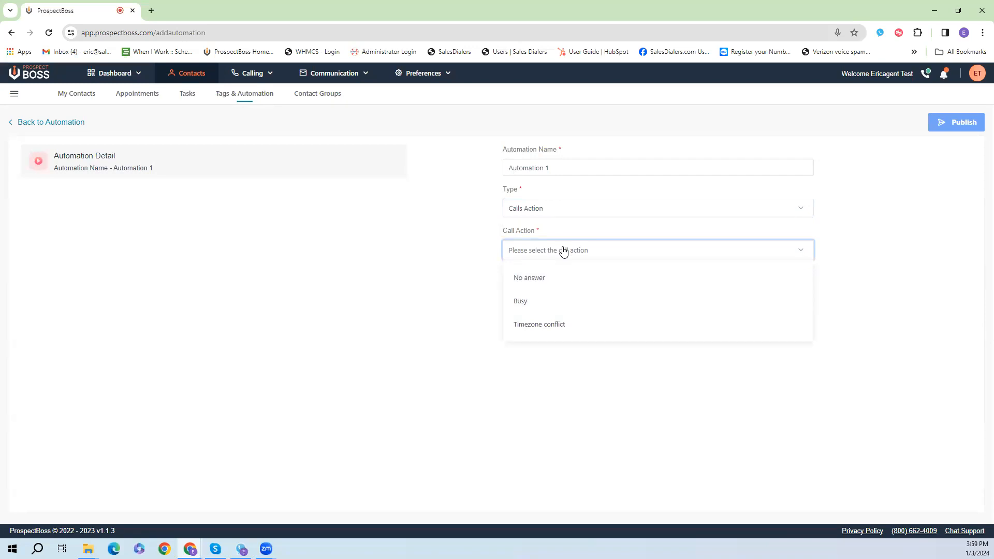
Set the automation's type to Tags, assign the Call in Sixty Day tag and save the automation details
{"action": "left_click", "coordinate": [562, 208]}
{"action": "left_click", "coordinate": [539, 240]}
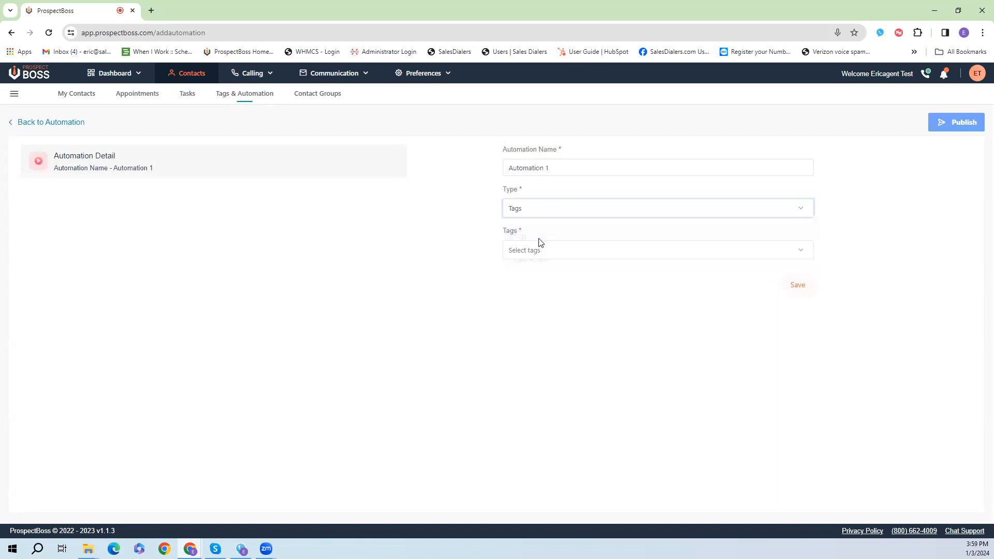
{"action": "left_click", "coordinate": [588, 252]}
{"action": "scroll", "coordinate": [585, 318], "scroll_direction": "up", "scroll_amount": 5}
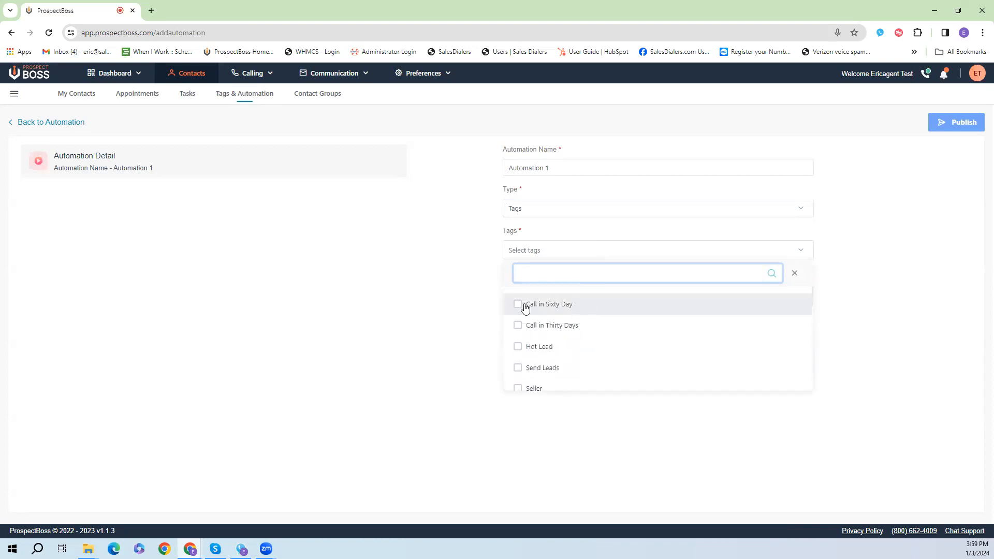
{"action": "scroll", "coordinate": [554, 321], "scroll_direction": "down", "scroll_amount": 5}
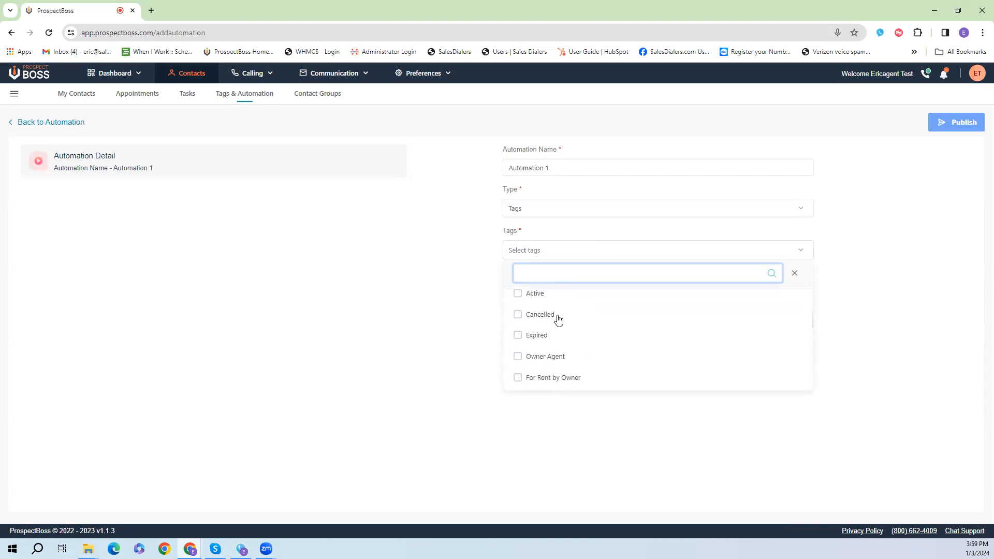
{"action": "scroll", "coordinate": [558, 320], "scroll_direction": "up", "scroll_amount": 5}
{"action": "left_click", "coordinate": [518, 304]}
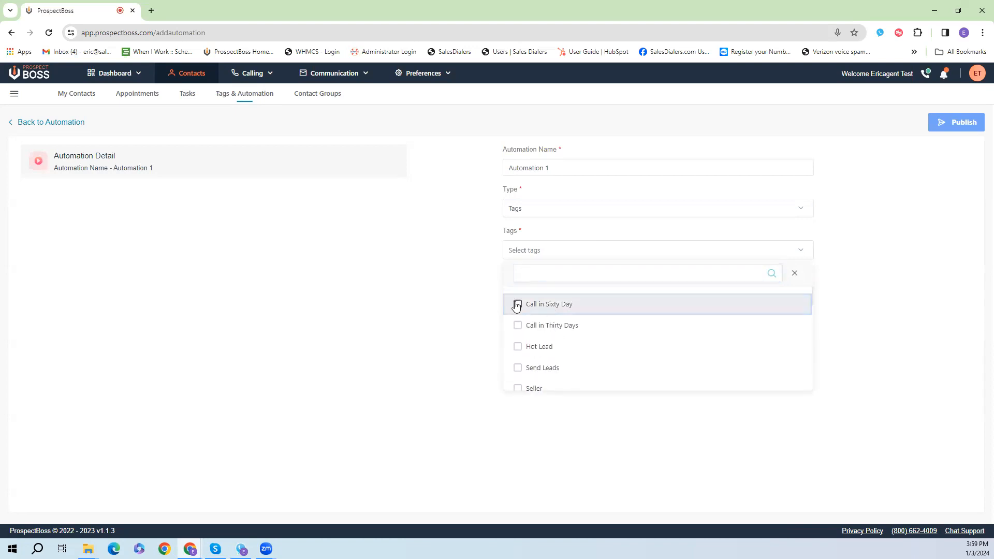
{"action": "left_click", "coordinate": [466, 294]}
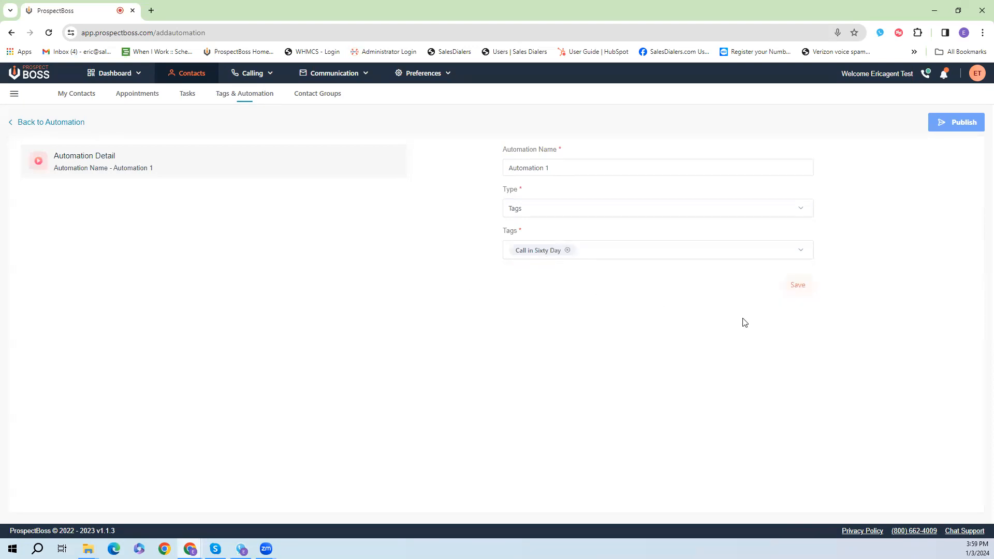
{"action": "left_click", "coordinate": [798, 287]}
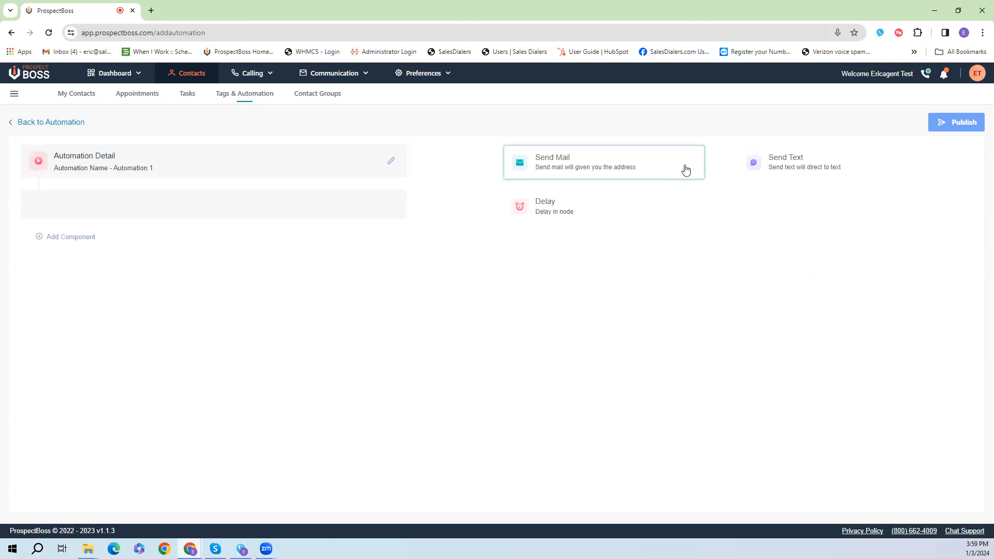
Make Send Text the first component, using the Test 2 template, and save it
{"action": "left_click", "coordinate": [749, 170]}
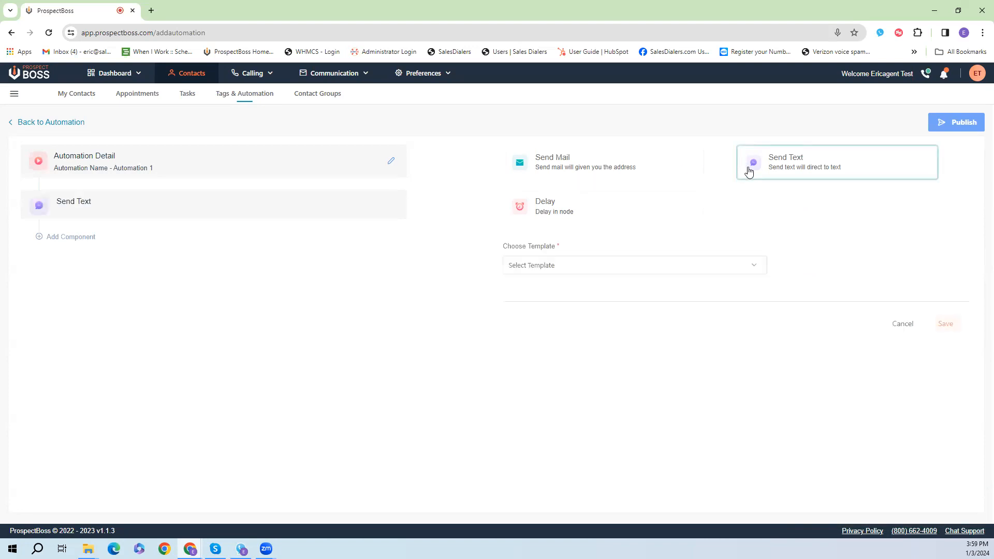
{"action": "left_click", "coordinate": [589, 265]}
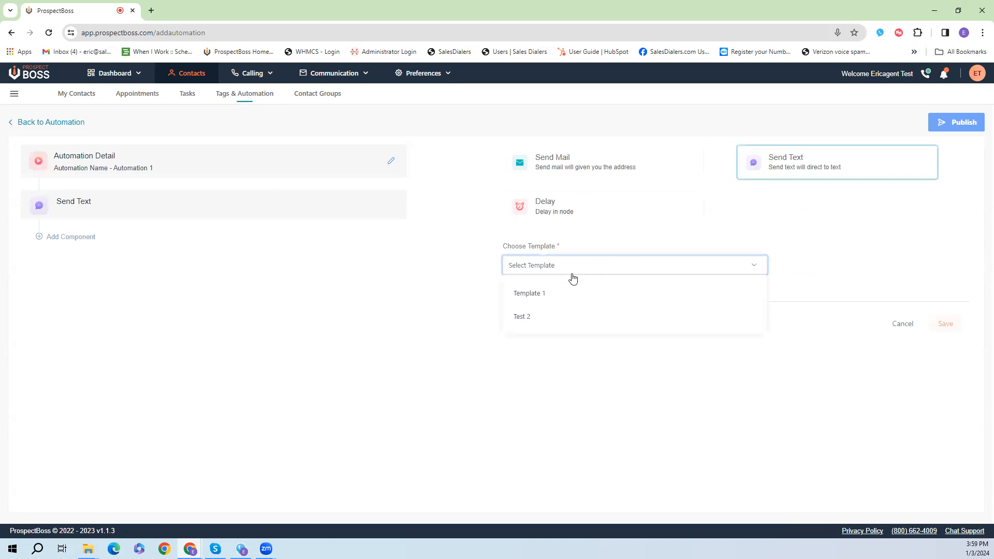
{"action": "left_click", "coordinate": [544, 317]}
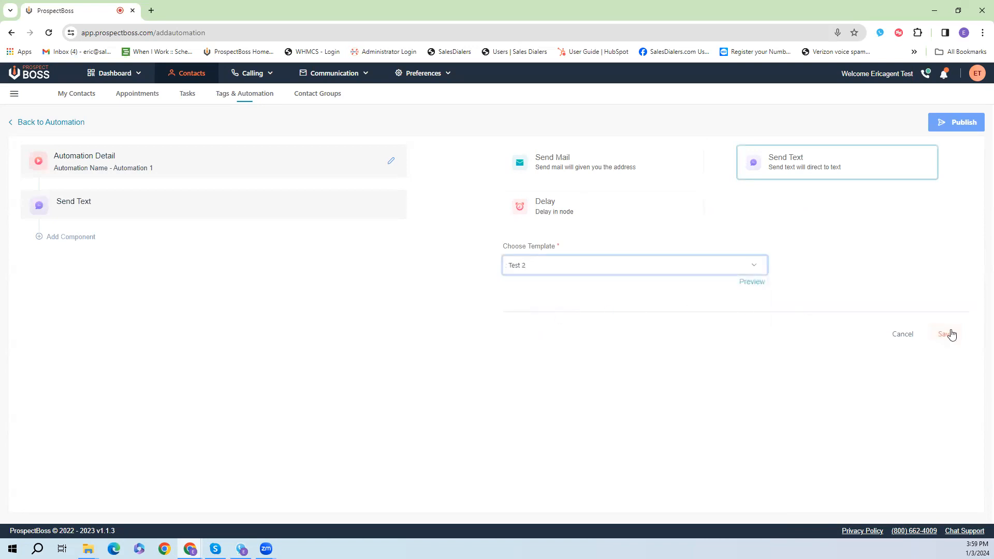
{"action": "left_click", "coordinate": [956, 334]}
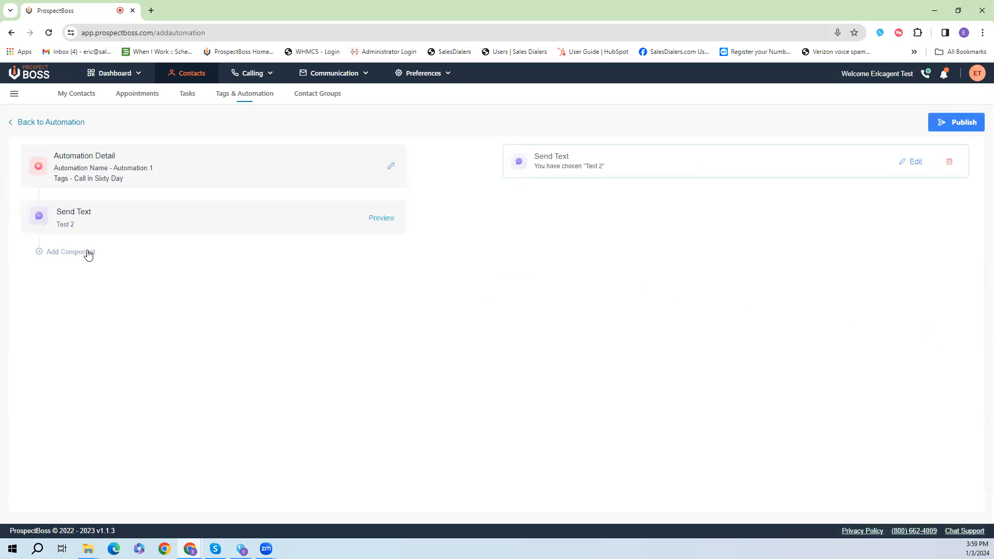
Add a Delay component of 1 day after the text message and save it
{"action": "left_click", "coordinate": [88, 253]}
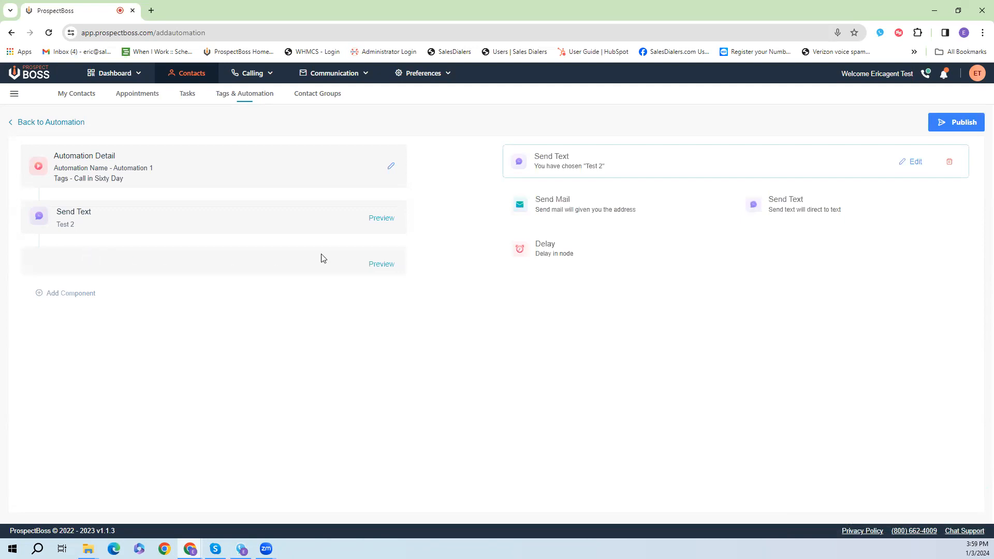
{"action": "left_click", "coordinate": [565, 256]}
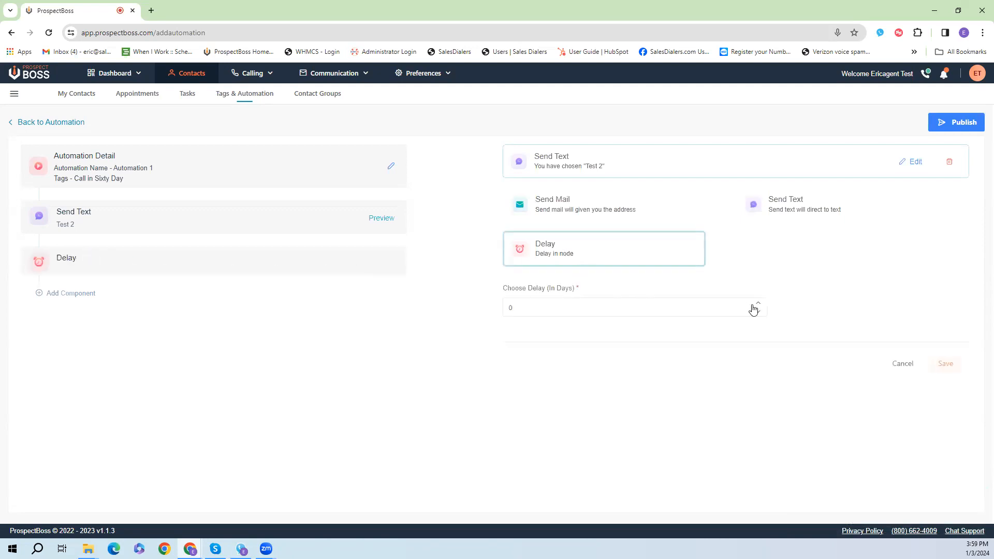
{"action": "left_click", "coordinate": [945, 363]}
Add a Send Mail component after the delay, using the Test 1 template, and save it
{"action": "left_click", "coordinate": [83, 299]}
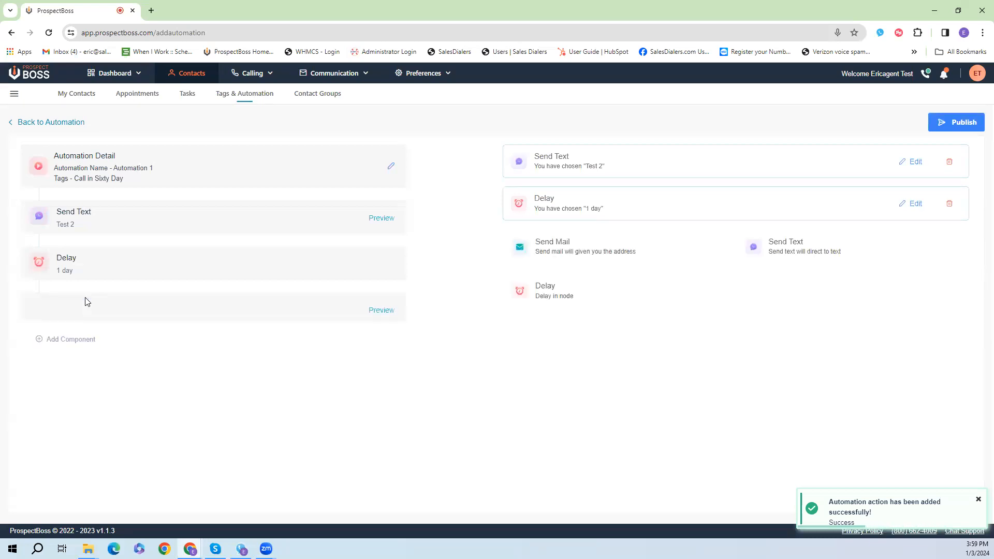
{"action": "left_click", "coordinate": [573, 254]}
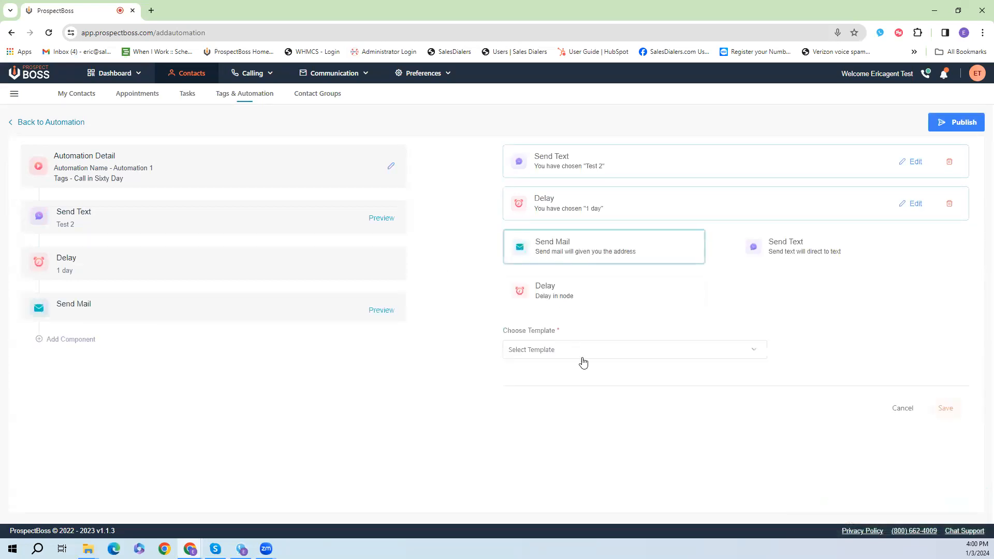
{"action": "left_click", "coordinate": [589, 349]}
{"action": "left_click", "coordinate": [521, 378]}
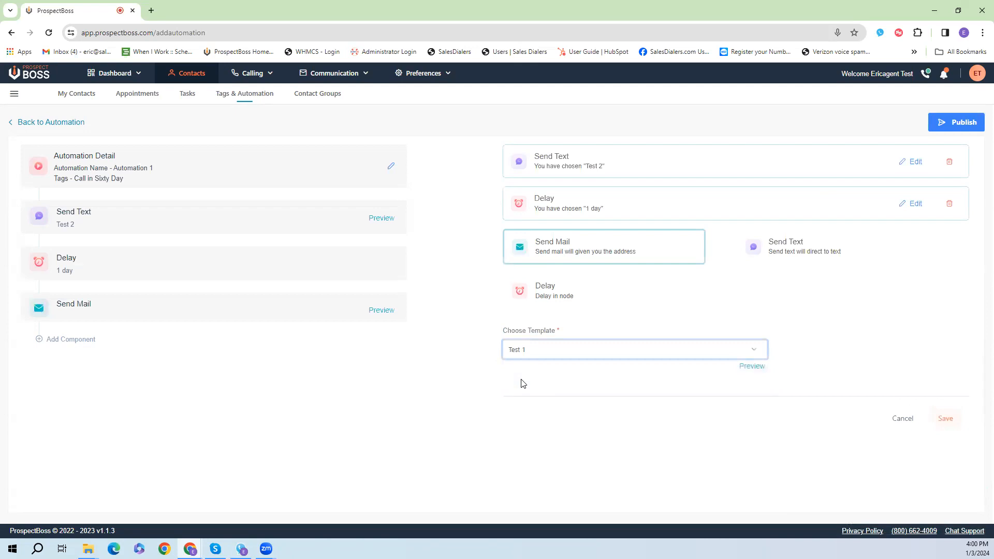
{"action": "left_click", "coordinate": [944, 419]}
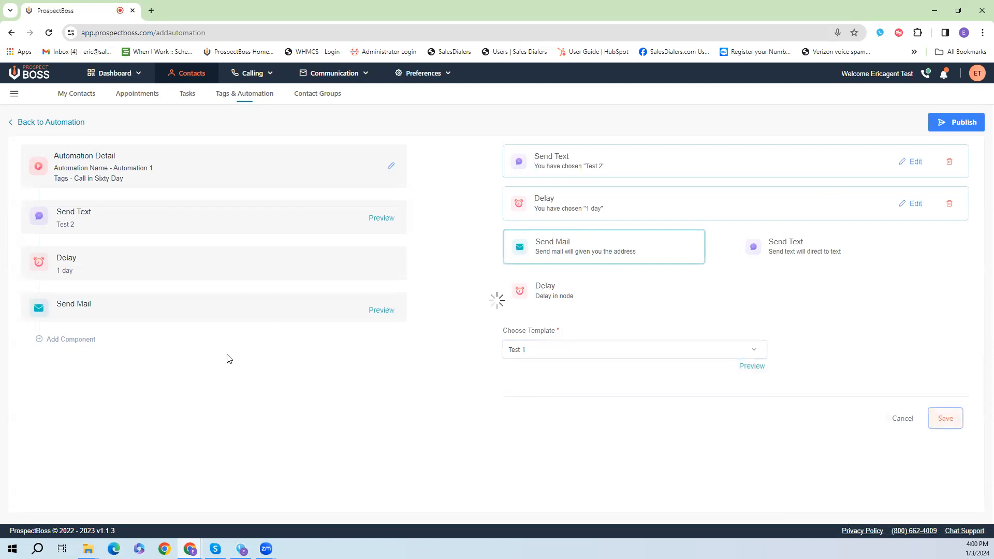
Add a Send Text component after the email, using the Template 1 template, and save it
{"action": "left_click", "coordinate": [77, 346]}
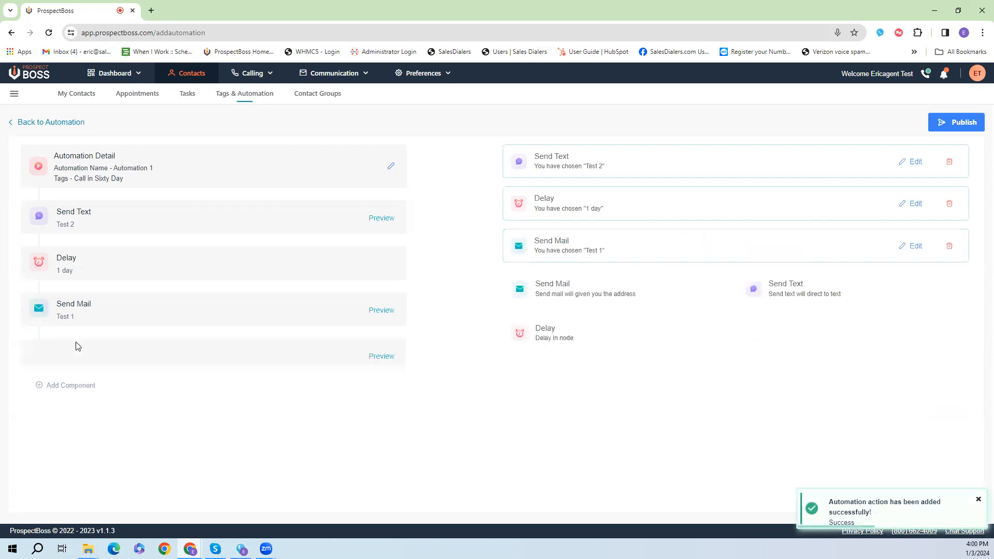
{"action": "left_click", "coordinate": [792, 292]}
{"action": "left_click", "coordinate": [577, 392]}
{"action": "left_click", "coordinate": [542, 426]}
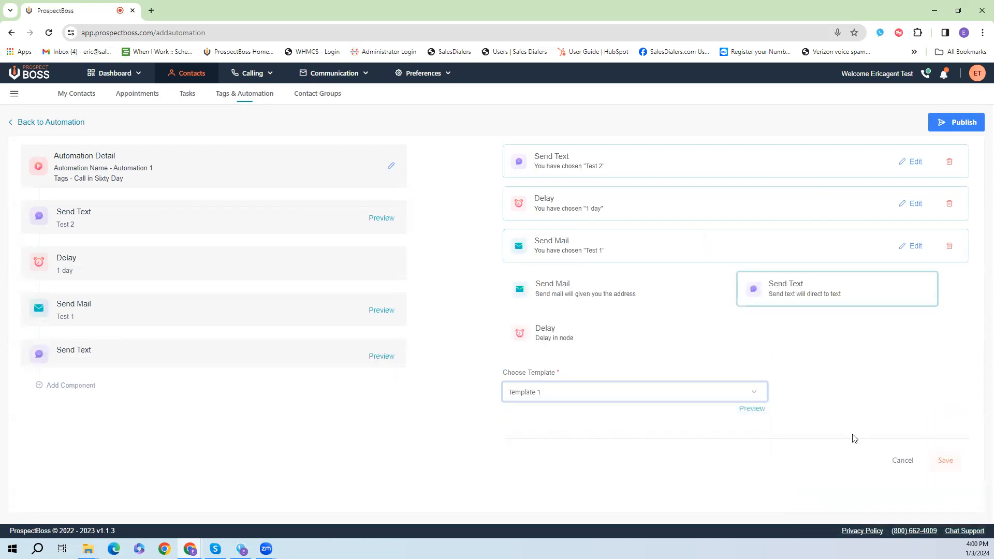
{"action": "left_click", "coordinate": [945, 461]}
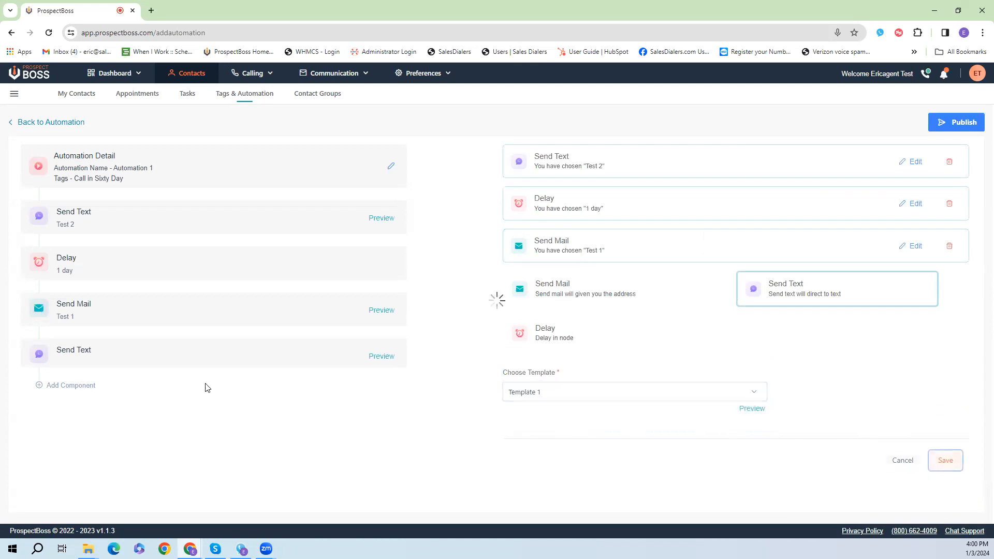
Try to add a Delay component of several days after the Template 1 text message and save it
{"action": "left_click", "coordinate": [79, 388]}
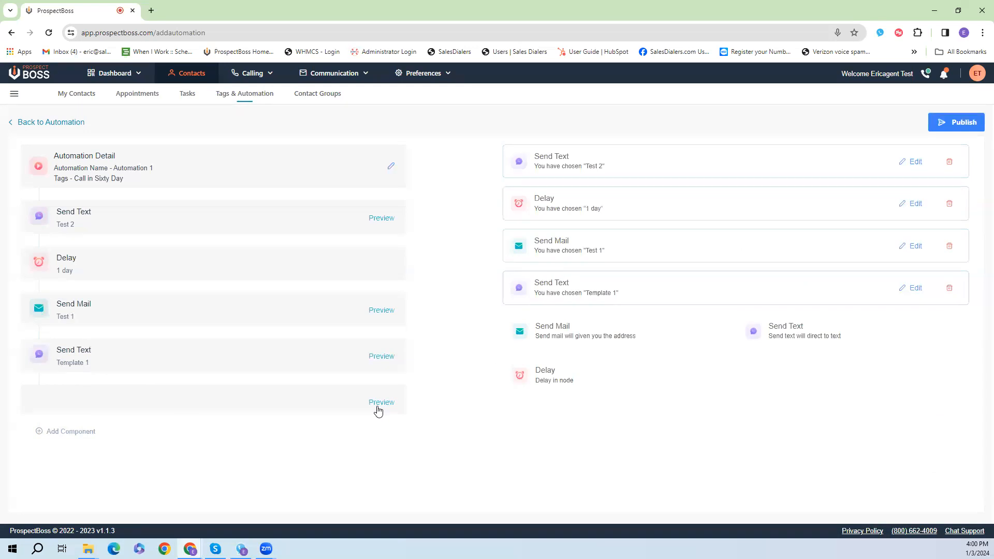
{"action": "left_click", "coordinate": [557, 380]}
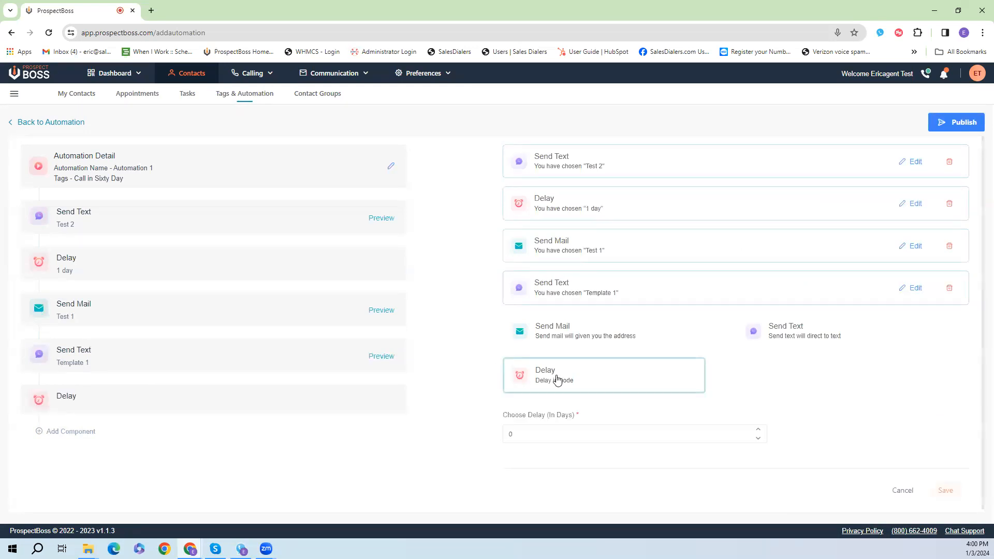
{"action": "left_click", "coordinate": [758, 429]}
{"action": "left_click", "coordinate": [759, 429]}
{"action": "left_click", "coordinate": [759, 430]}
{"action": "left_click", "coordinate": [946, 491]}
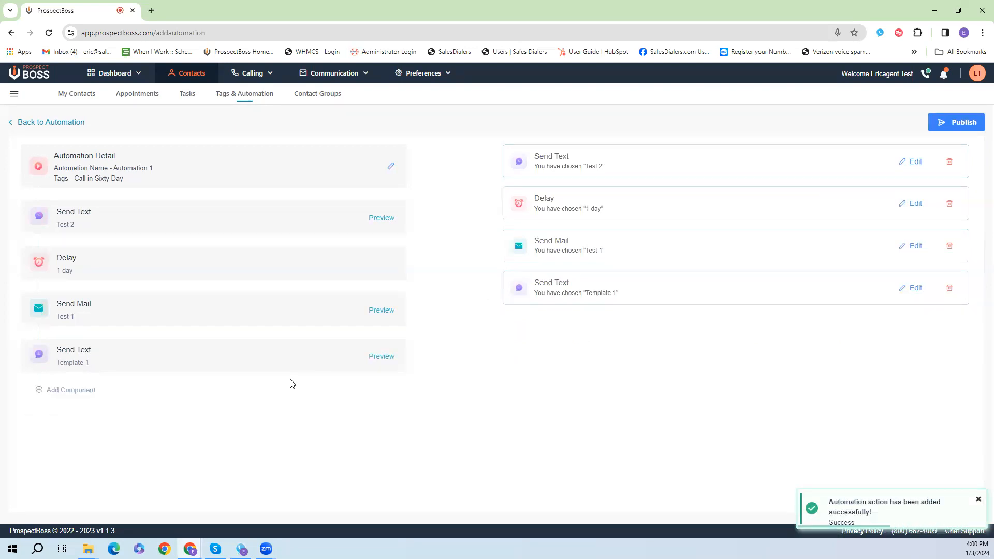
Try again to add a Delay component after the Template 1 text message, with a shorter delay, and save it
{"action": "left_click", "coordinate": [82, 392]}
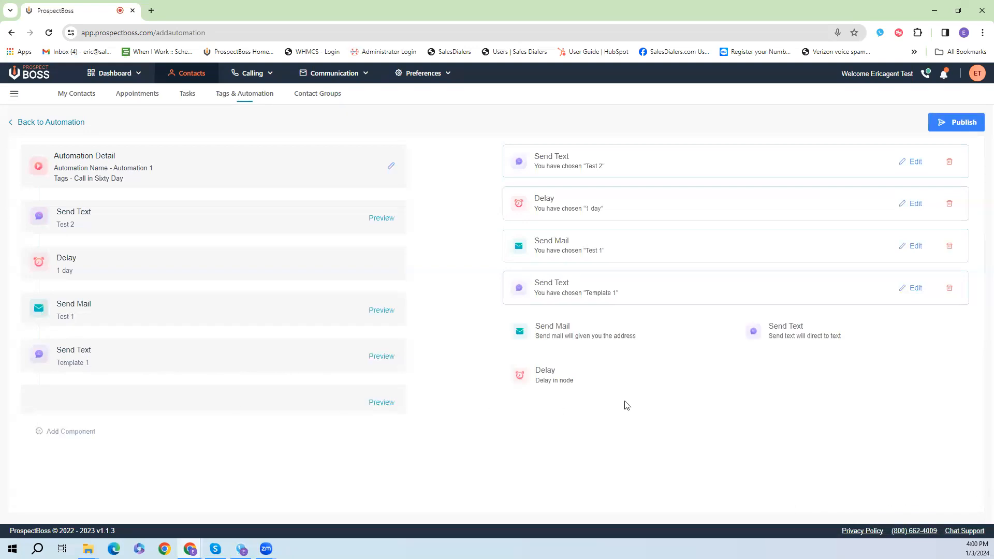
{"action": "left_click", "coordinate": [579, 384]}
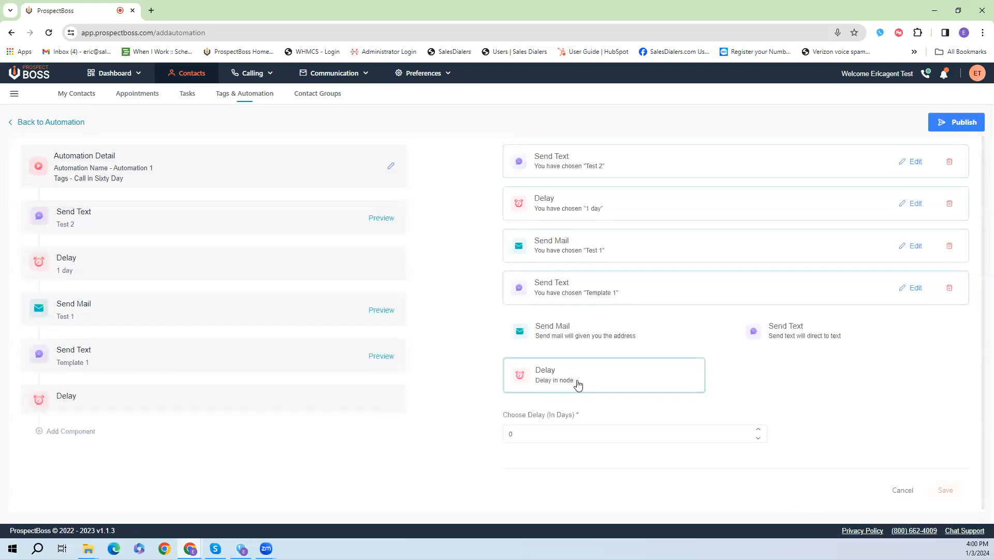
{"action": "left_click", "coordinate": [760, 430]}
{"action": "left_click", "coordinate": [937, 496]}
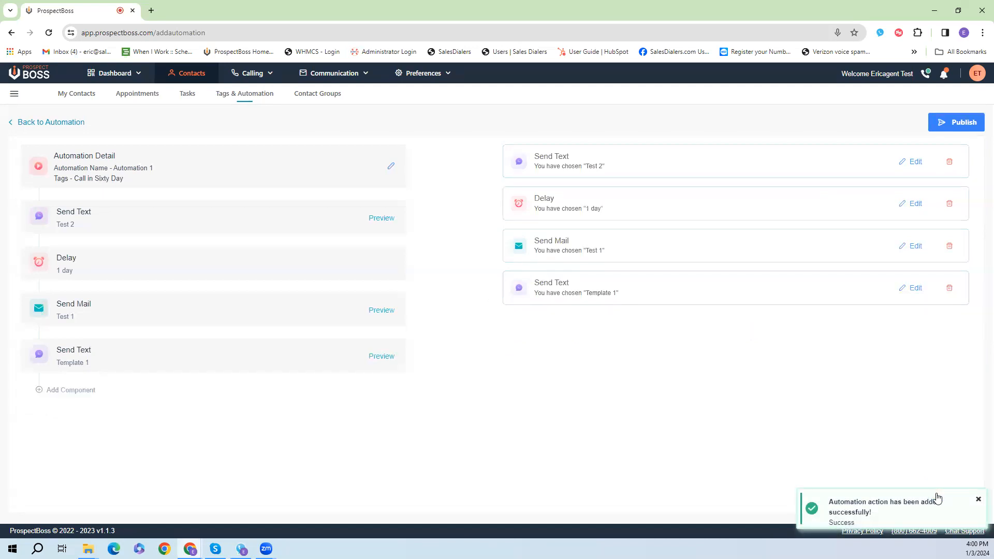
{"action": "left_click", "coordinate": [91, 390]}
{"action": "left_click", "coordinate": [588, 339]}
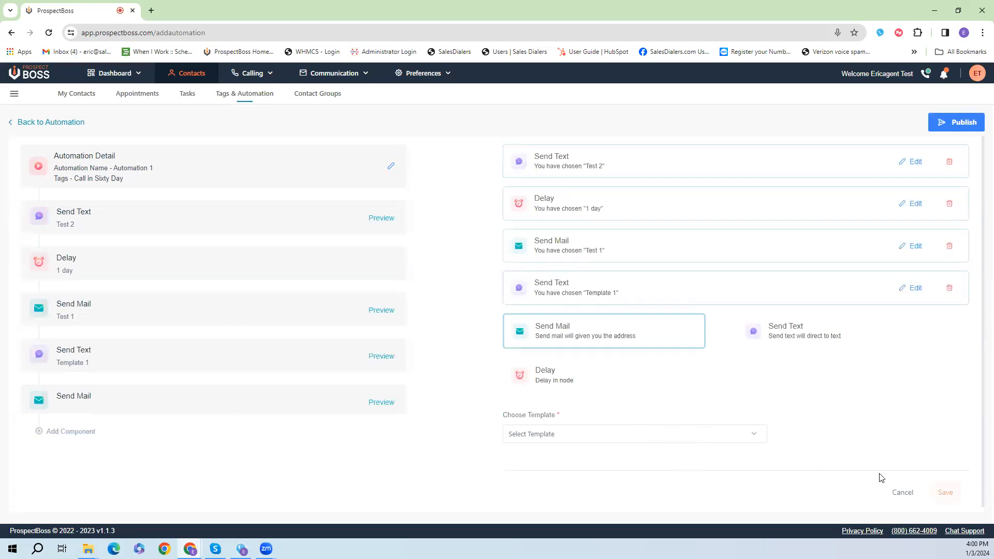
{"action": "left_click", "coordinate": [912, 495]}
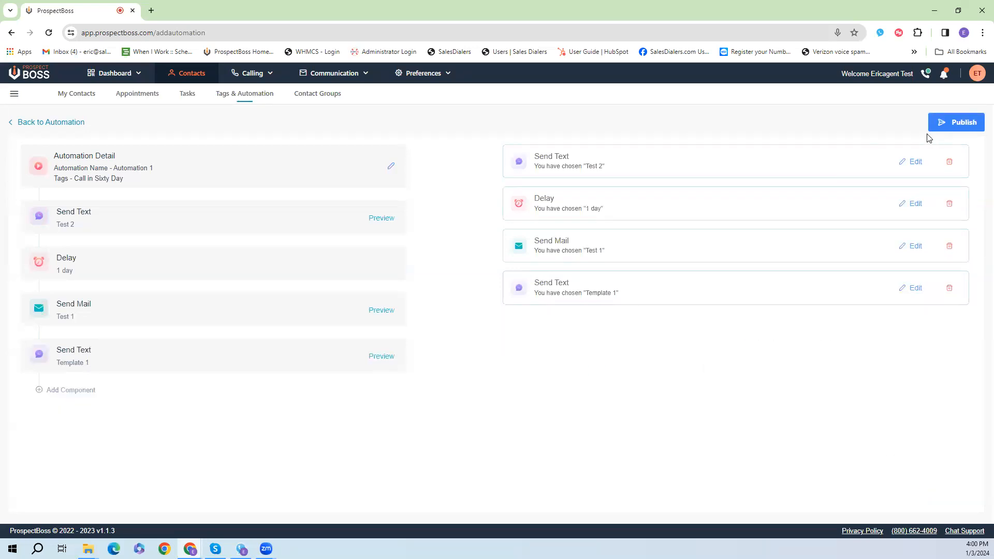
Publish the automation and go to the dashboard workspace
{"action": "left_click", "coordinate": [946, 122]}
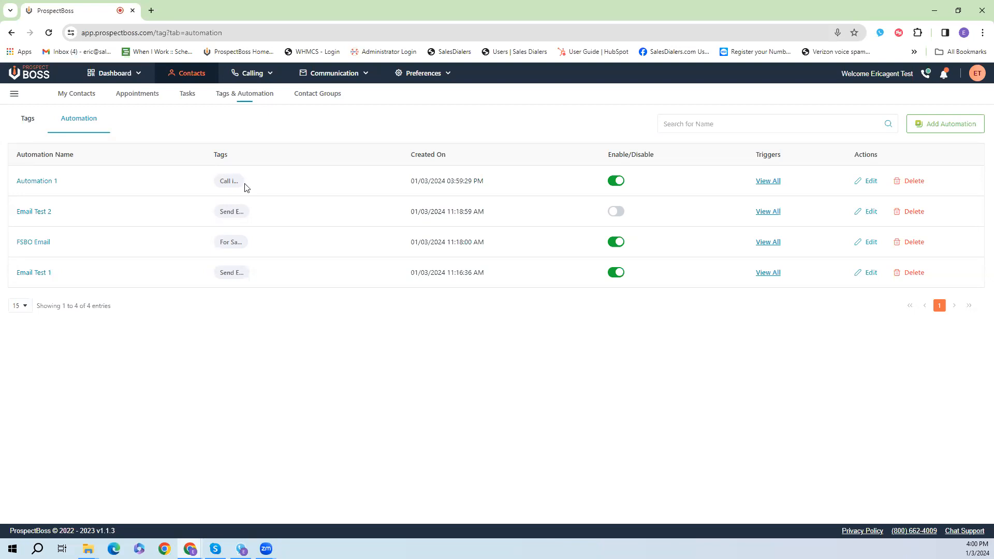
{"action": "left_click", "coordinate": [13, 97]}
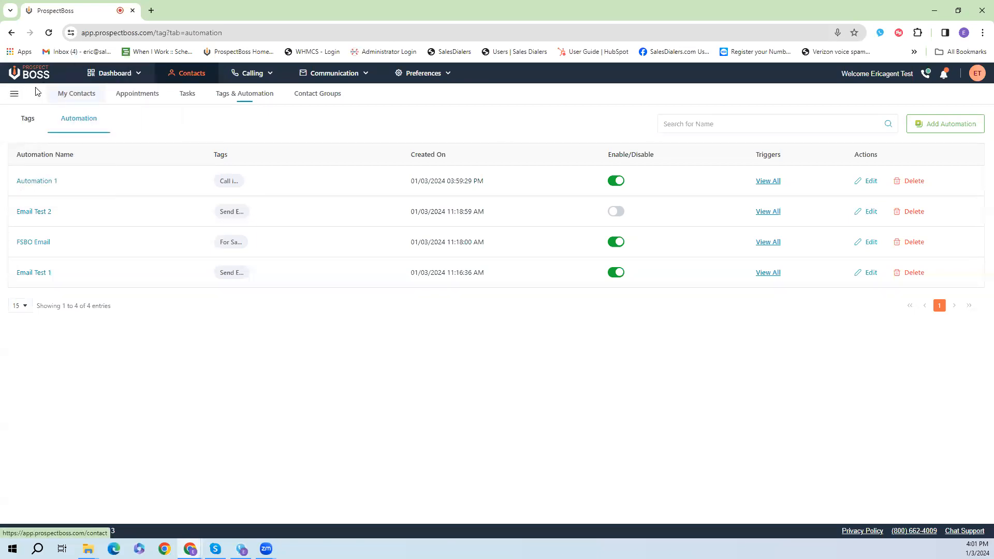
{"action": "left_click", "coordinate": [105, 95]}
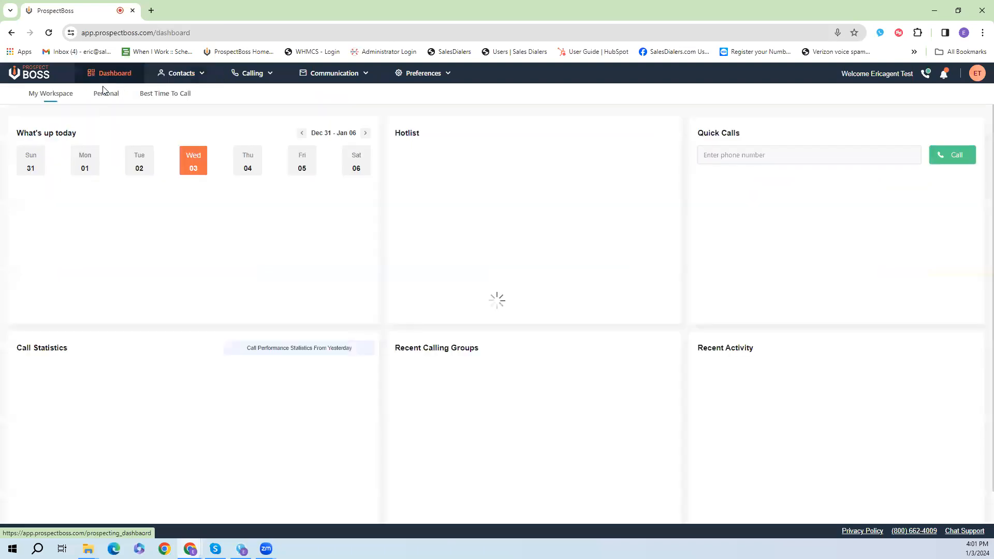
Place a quick call to the test contact's phone number and expand the call window to show the contact details and tags
{"action": "left_click", "coordinate": [790, 151]}
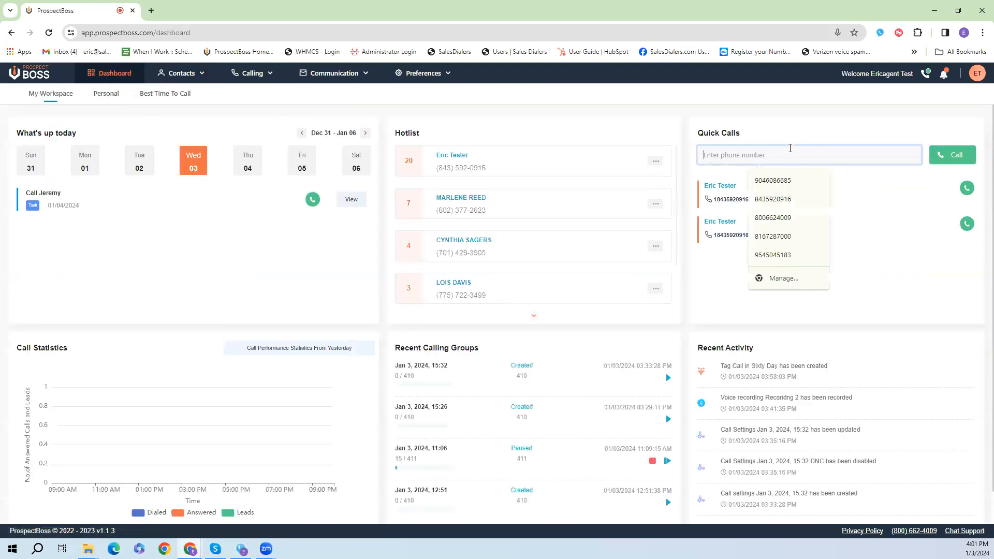
{"action": "type", "text": "84359209"}
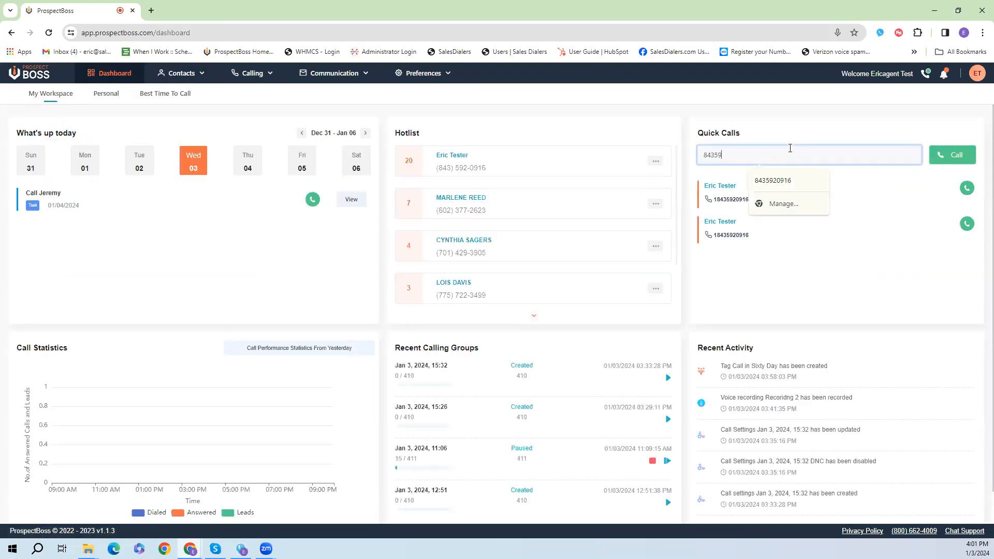
{"action": "left_click", "coordinate": [937, 158]}
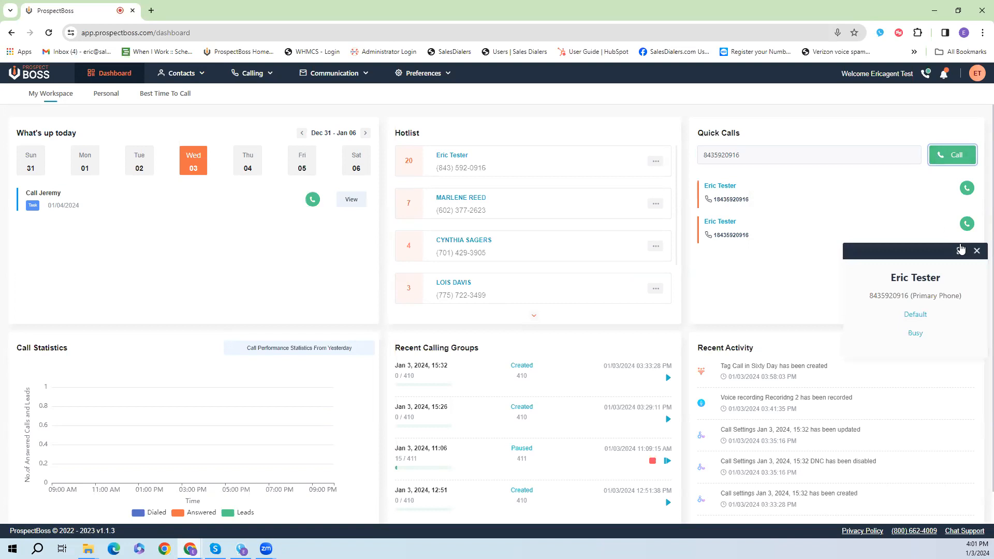
{"action": "left_click", "coordinate": [960, 249]}
{"action": "left_click", "coordinate": [966, 252]}
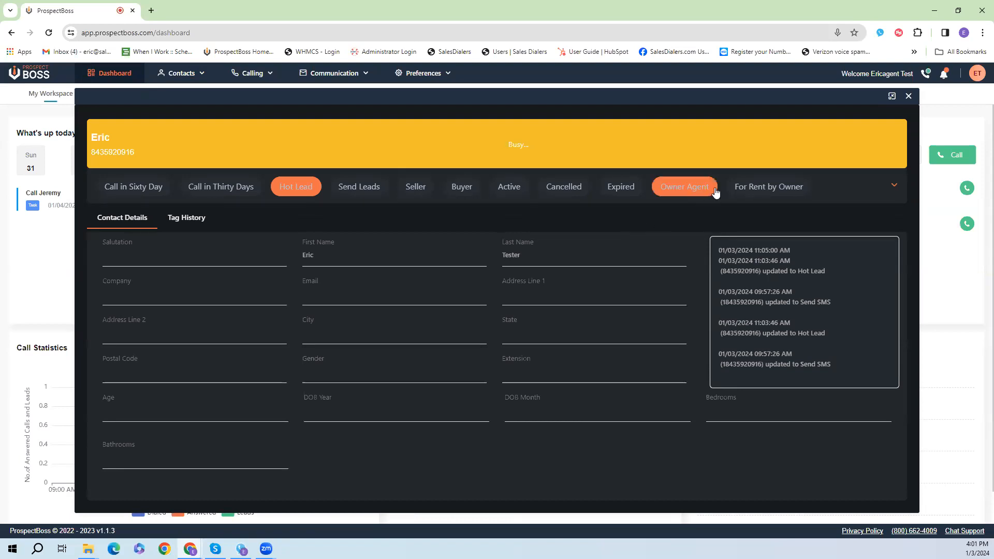
Expand the tag list in the call window and apply the Call in Sixty Day tag to the contact
{"action": "left_click", "coordinate": [894, 186]}
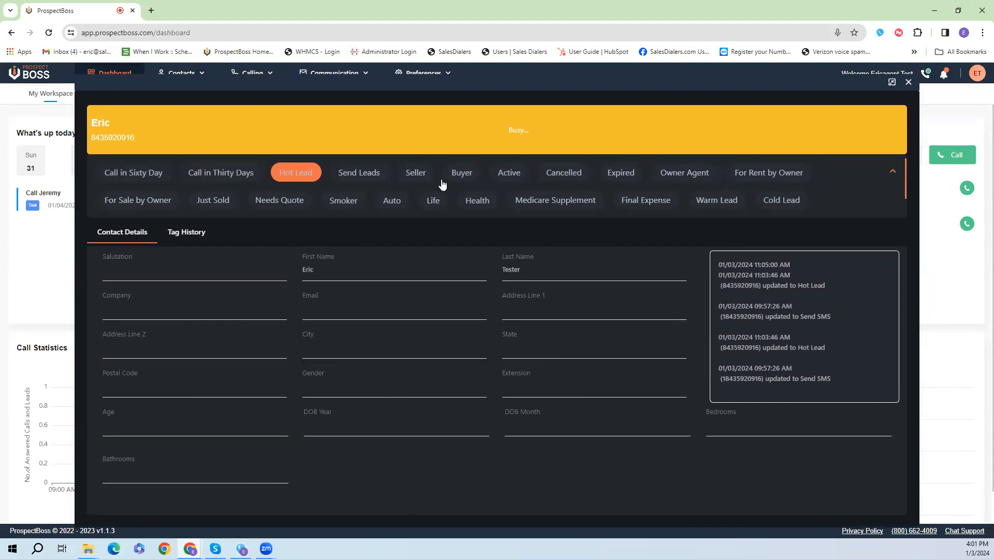
{"action": "scroll", "coordinate": [442, 185], "scroll_direction": "down", "scroll_amount": 1}
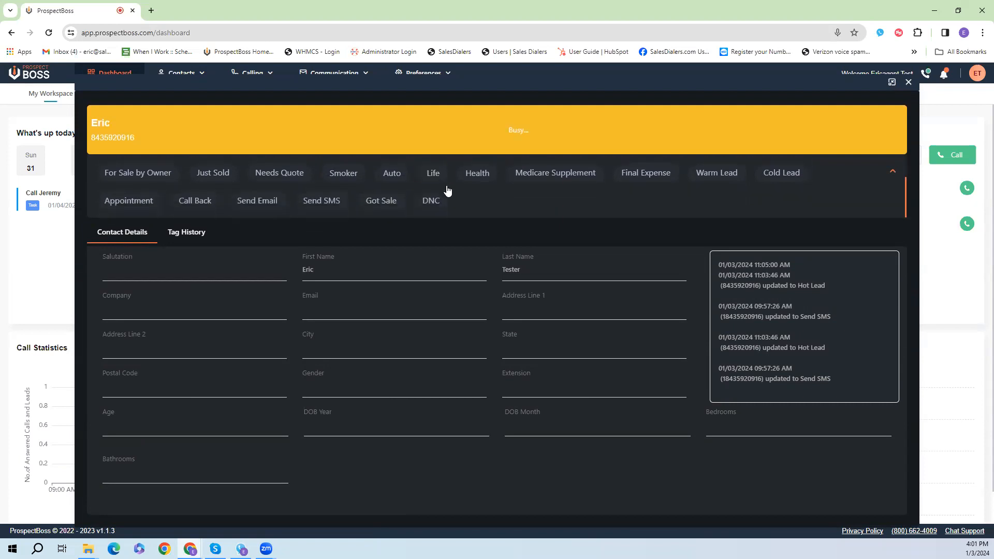
{"action": "scroll", "coordinate": [445, 189], "scroll_direction": "up", "scroll_amount": 1}
{"action": "left_click", "coordinate": [155, 174]}
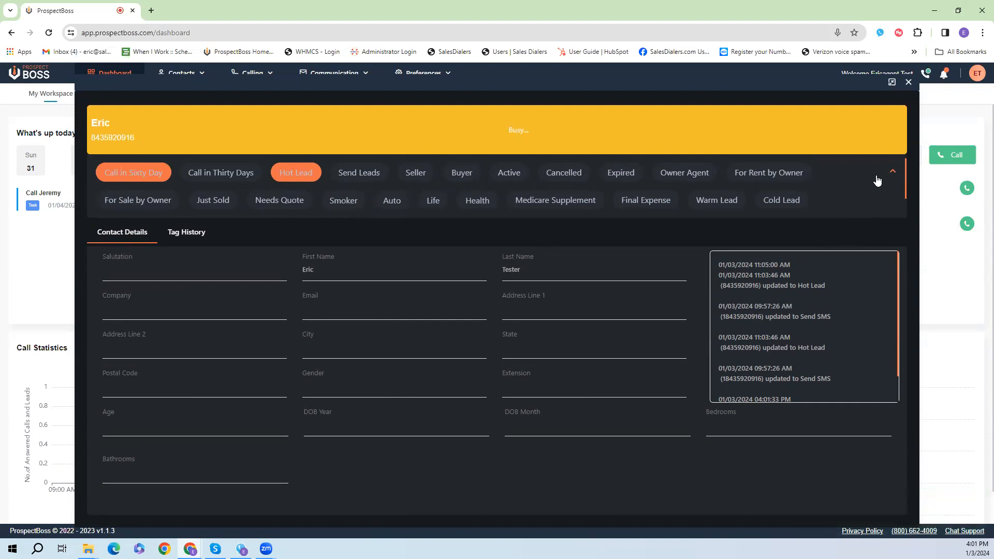
Close the call, confirming the stop, and return to the Tags & Automation page
{"action": "left_click", "coordinate": [909, 83]}
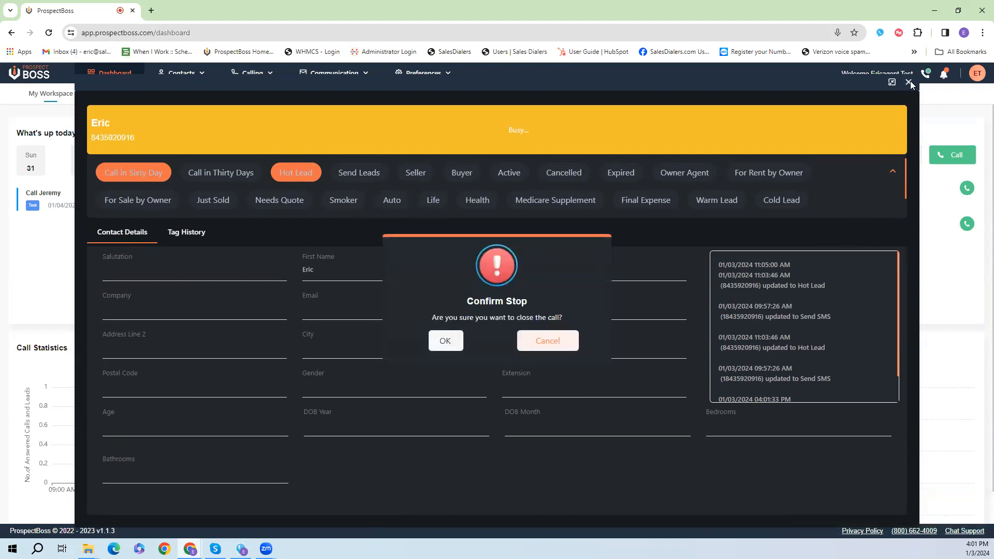
{"action": "left_click", "coordinate": [438, 341]}
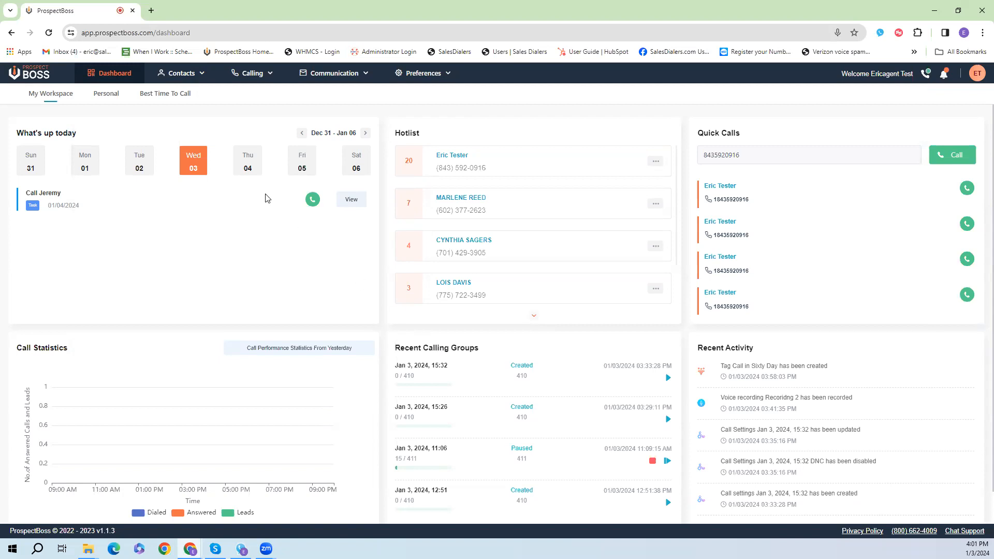
{"action": "mouse_move", "coordinate": [182, 73]}
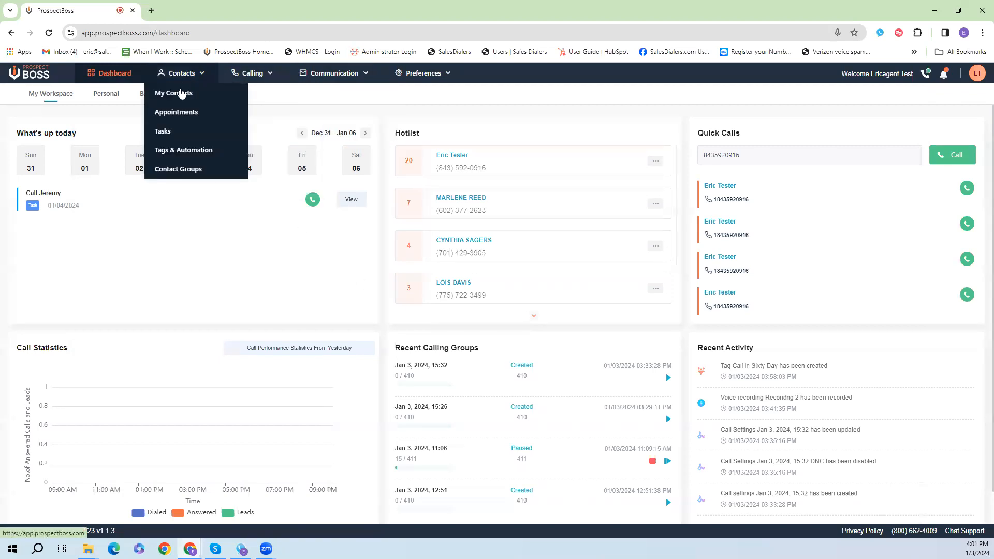
{"action": "left_click", "coordinate": [181, 149]}
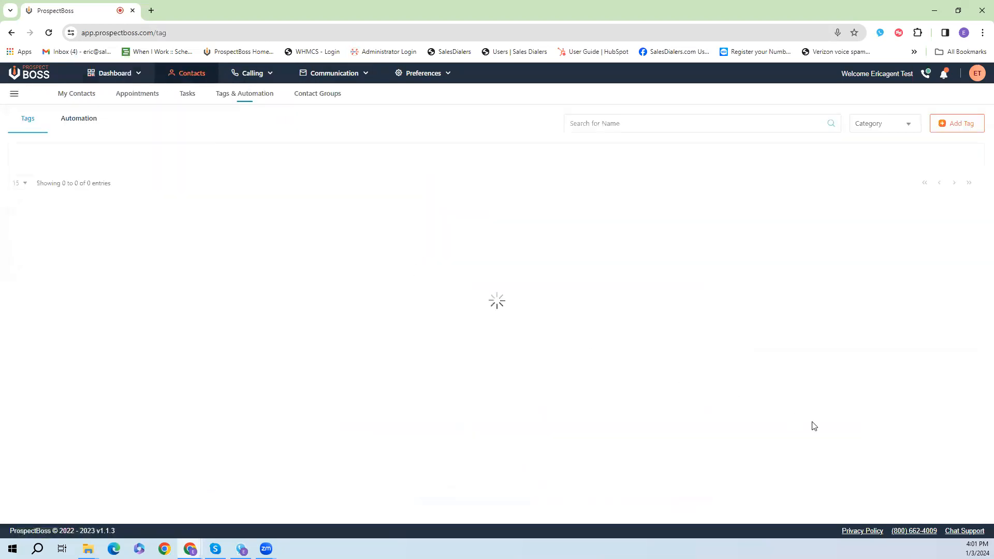